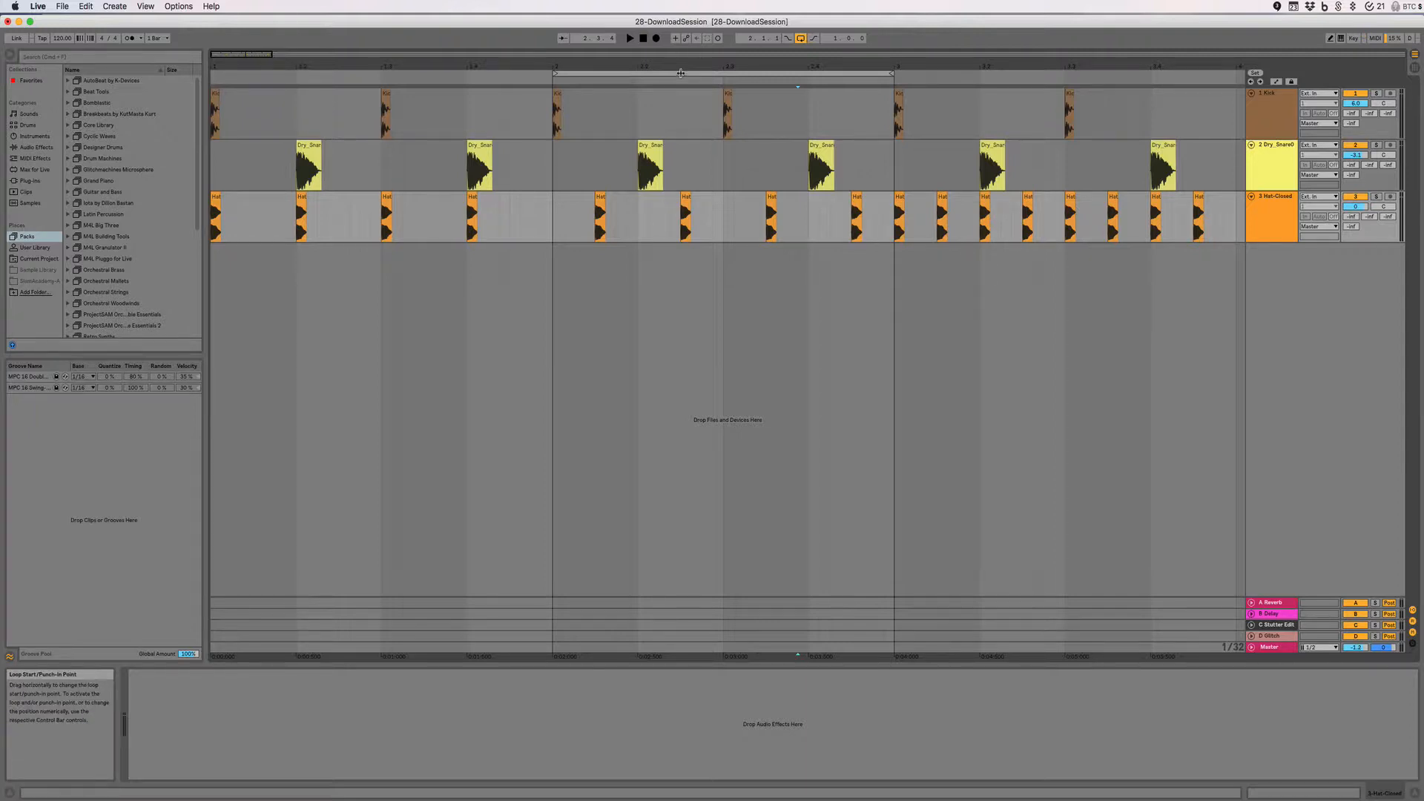
Move the one-bar loop to bar 3 and play the drums from the first Hat-Closed clip in that bar.
{"action": "left_click_drag", "start_coordinate": [680, 72], "coordinate": [1015, 77]}
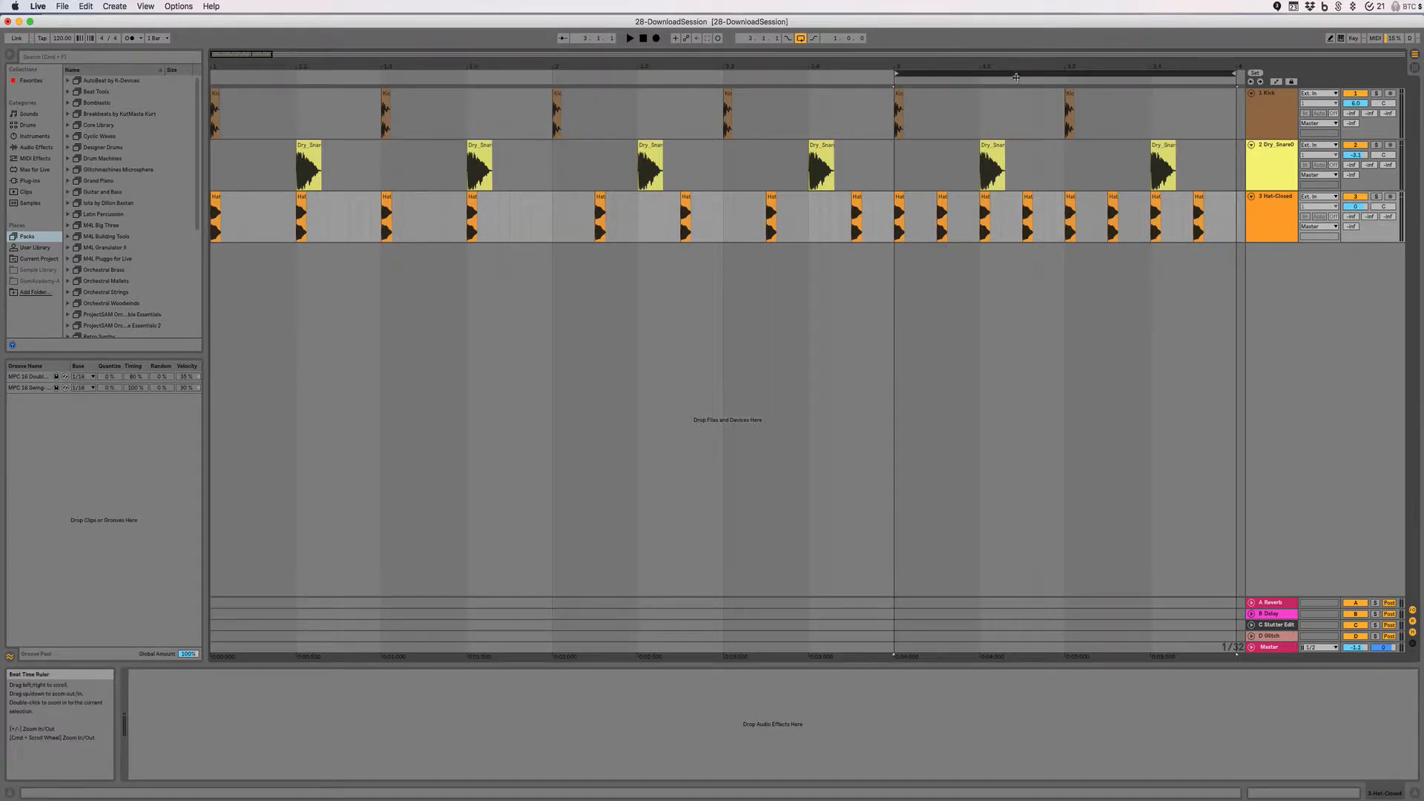
{"action": "scroll", "coordinate": [990, 259], "scroll_direction": "right", "scroll_amount": 4}
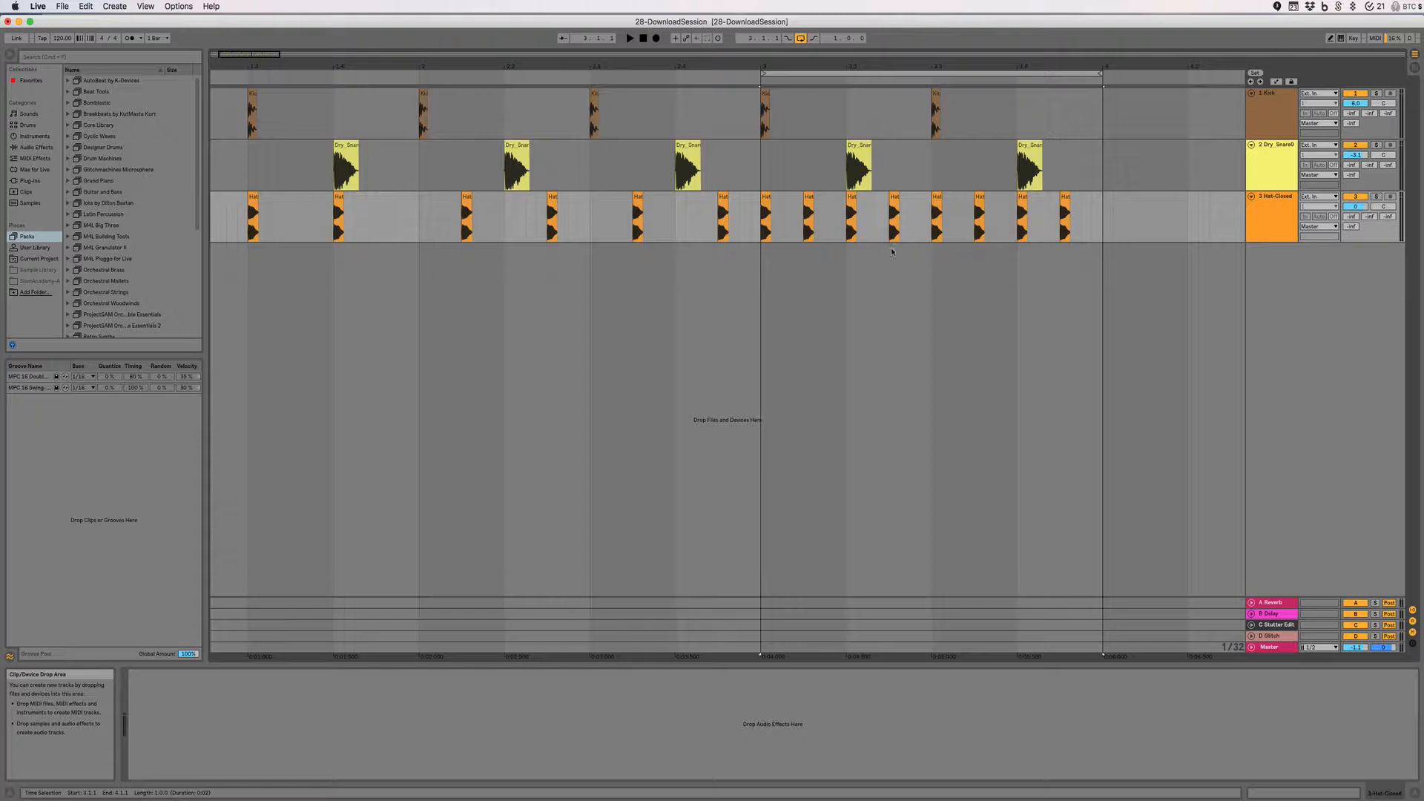
{"action": "left_click", "coordinate": [777, 208]}
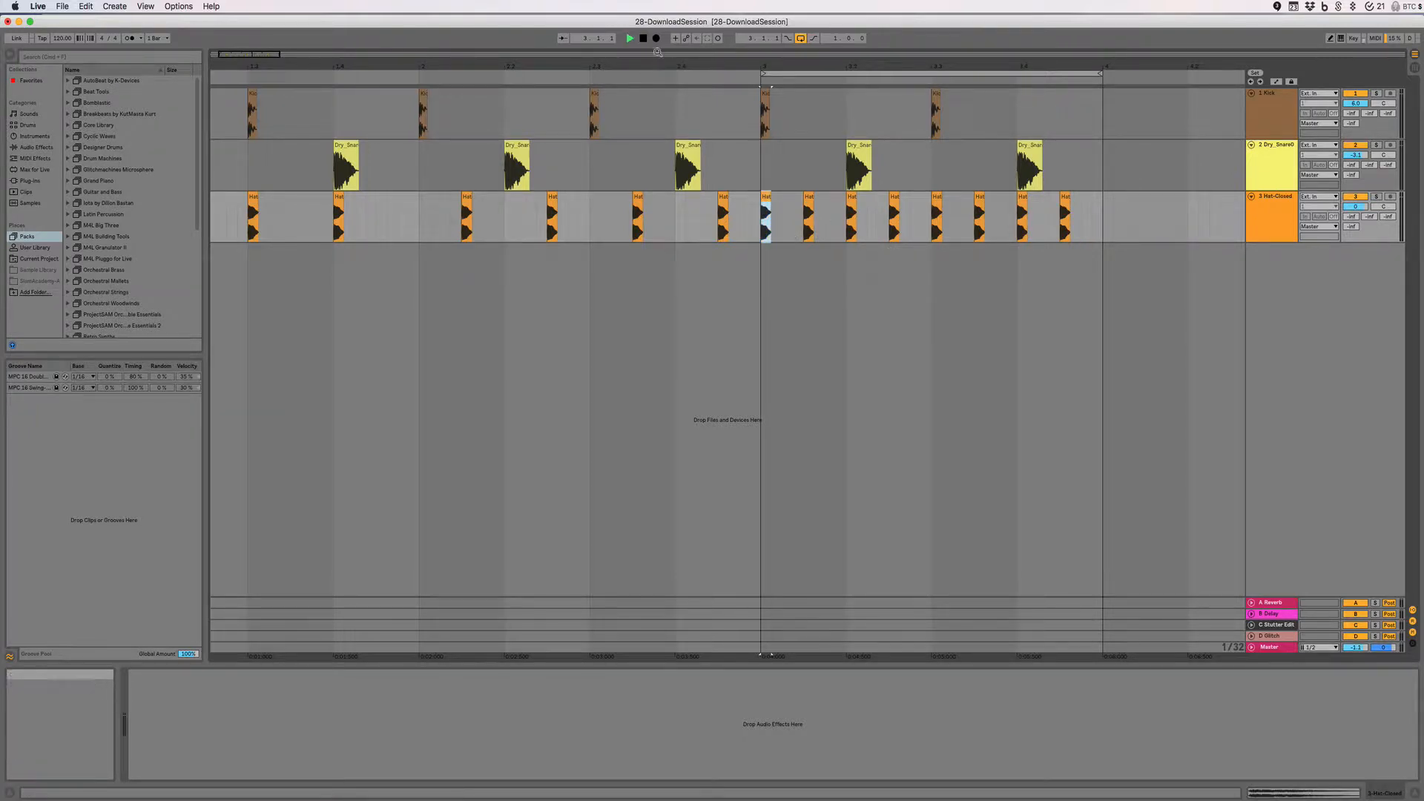
{"action": "key", "text": "space"}
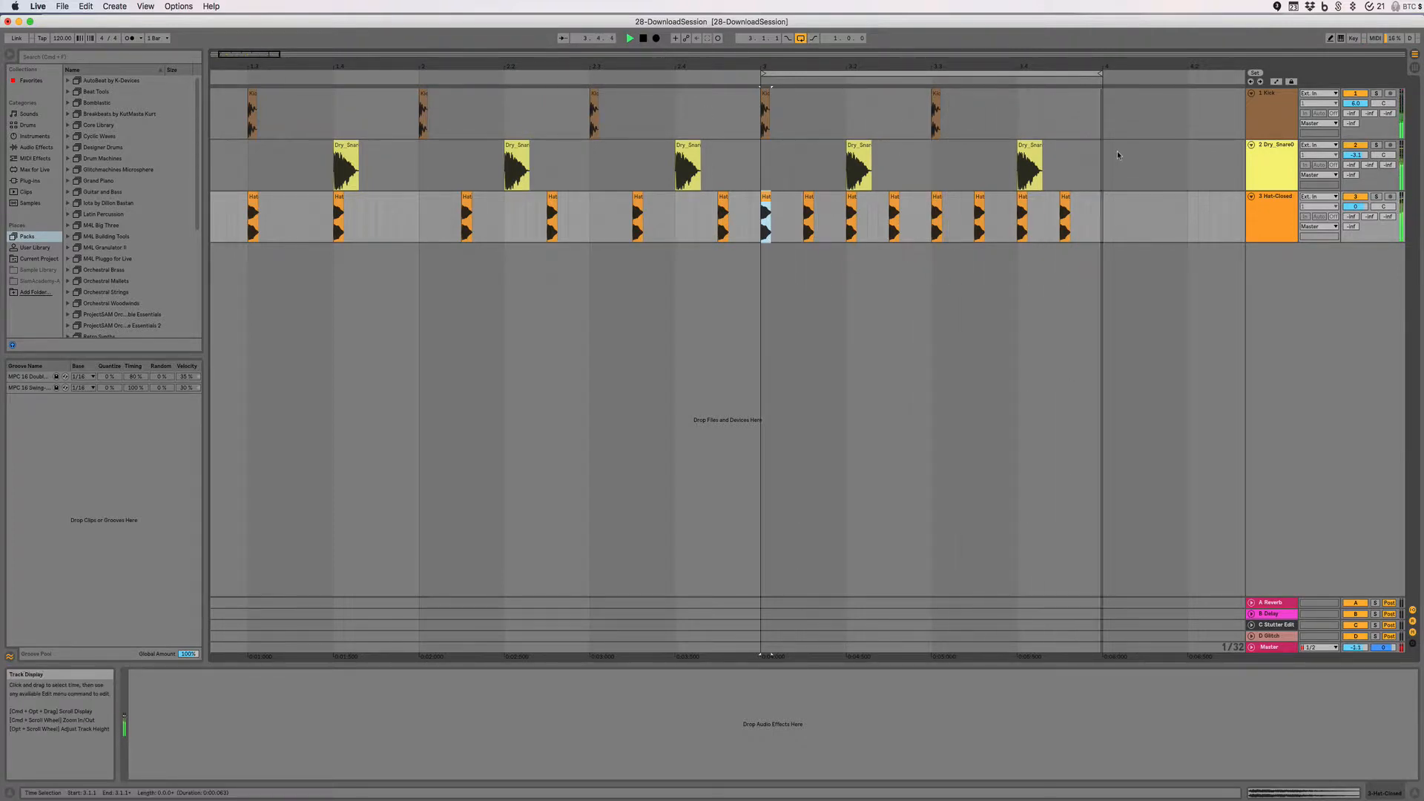
{"action": "key", "text": "space"}
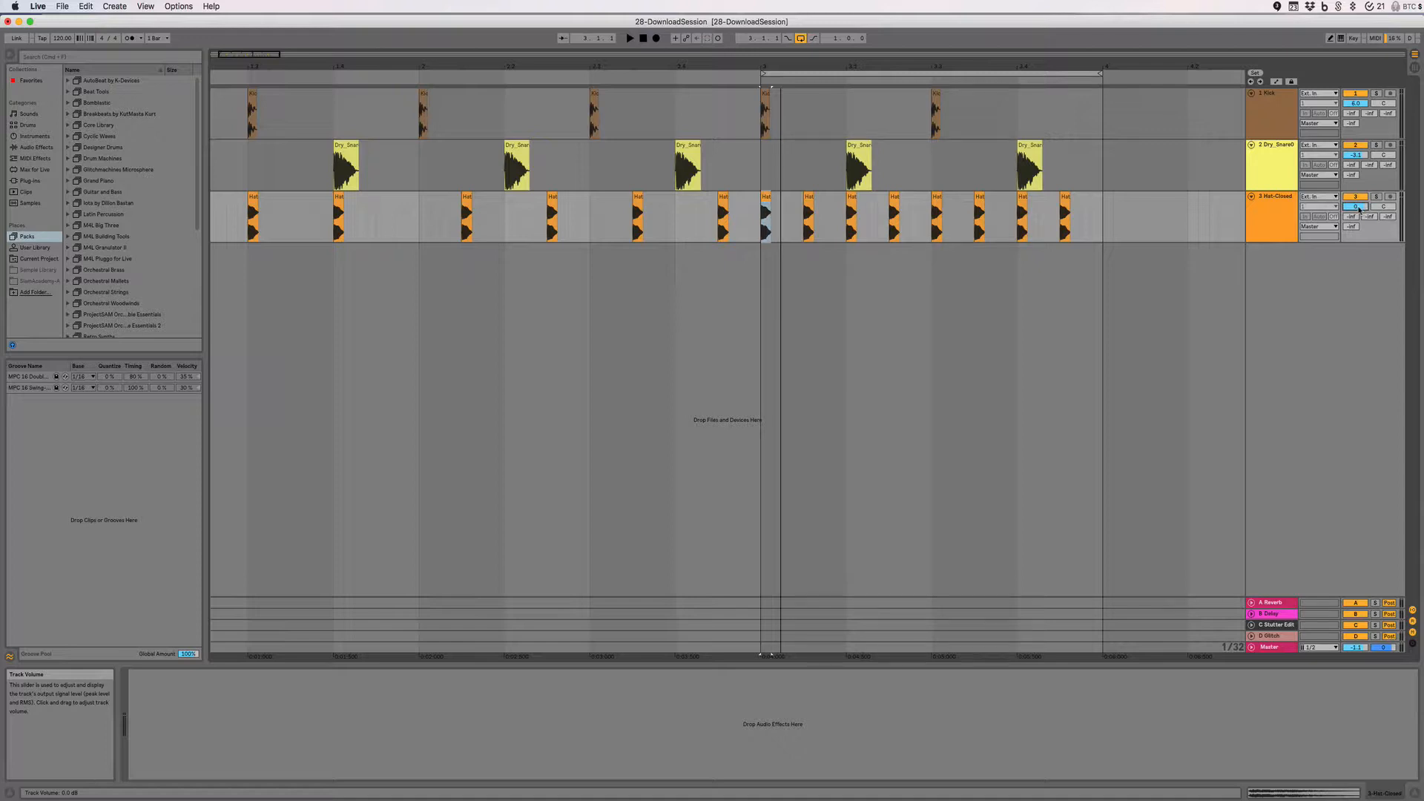
Show automation and shape a track-volume dip on the Hat-Closed track under the first two hats of bar 3.
{"action": "key", "text": "a"}
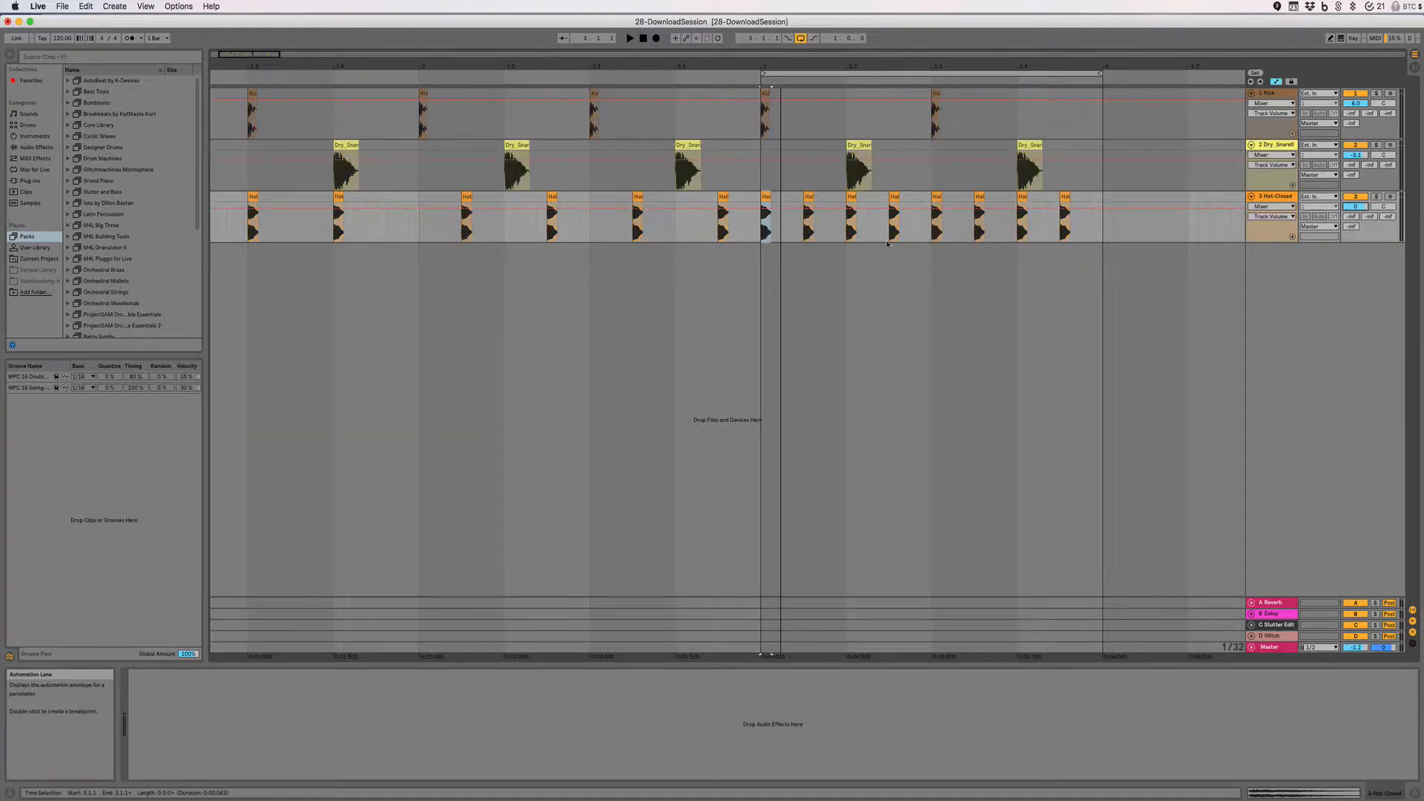
{"action": "left_click", "coordinate": [748, 209]}
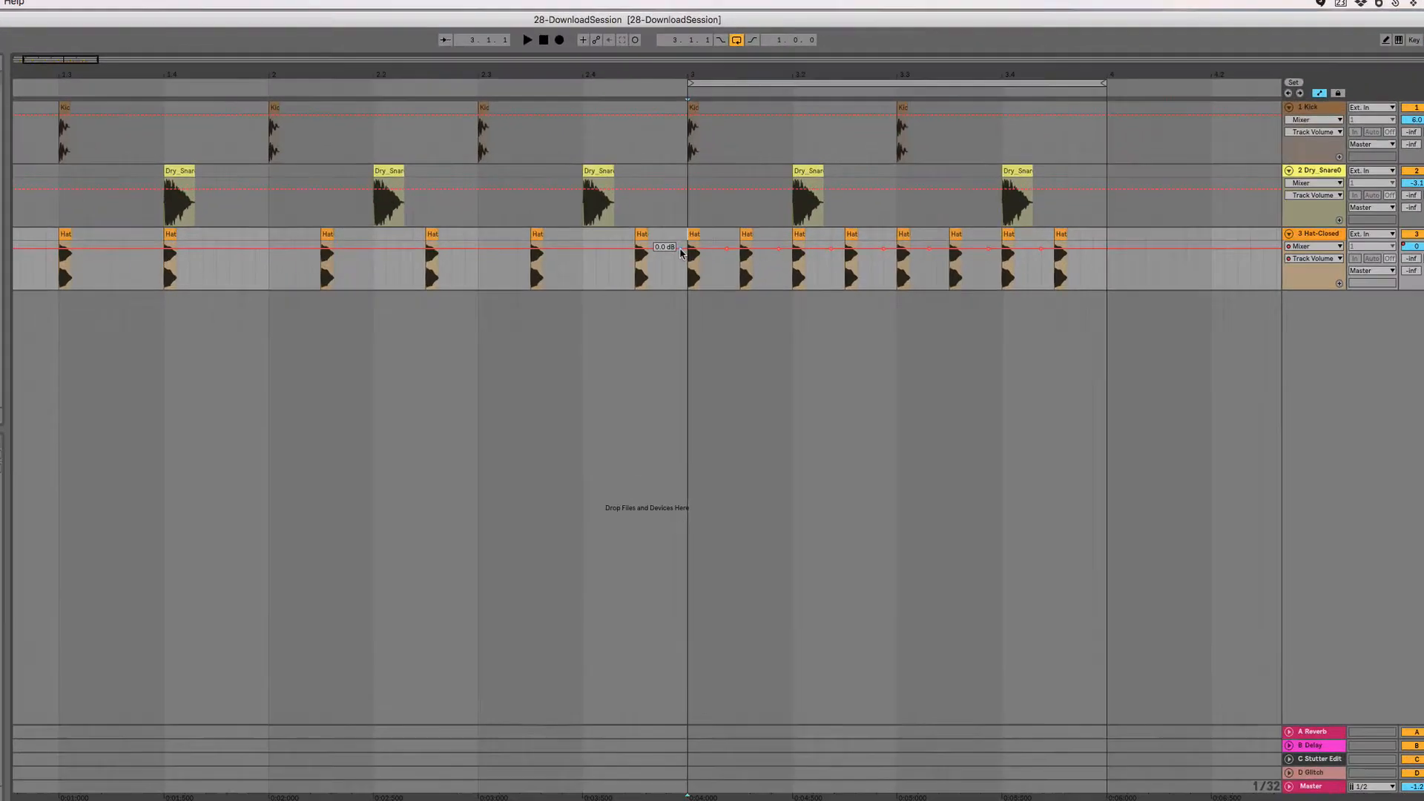
{"action": "left_click_drag", "start_coordinate": [680, 252], "coordinate": [681, 285]}
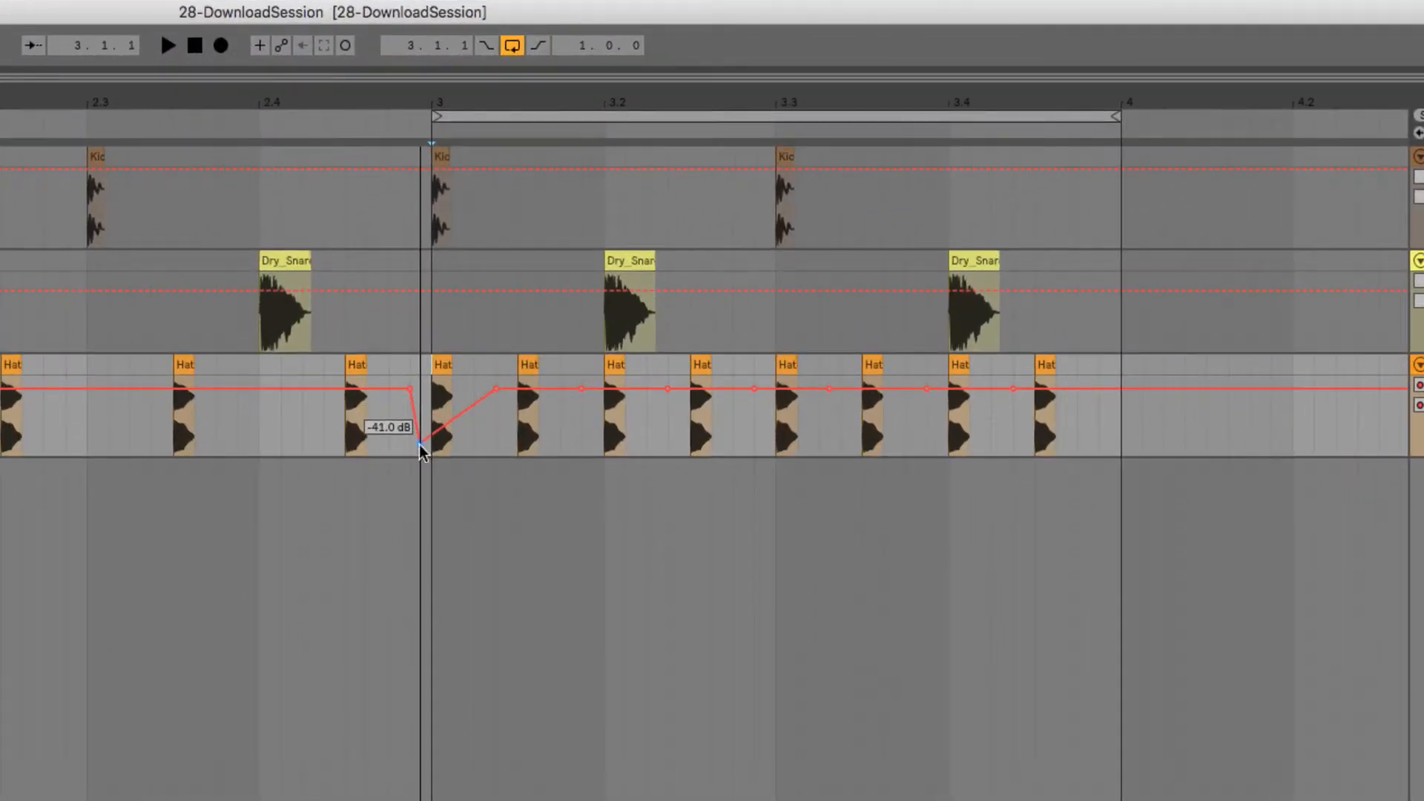
{"action": "left_click_drag", "start_coordinate": [458, 415], "coordinate": [458, 434]}
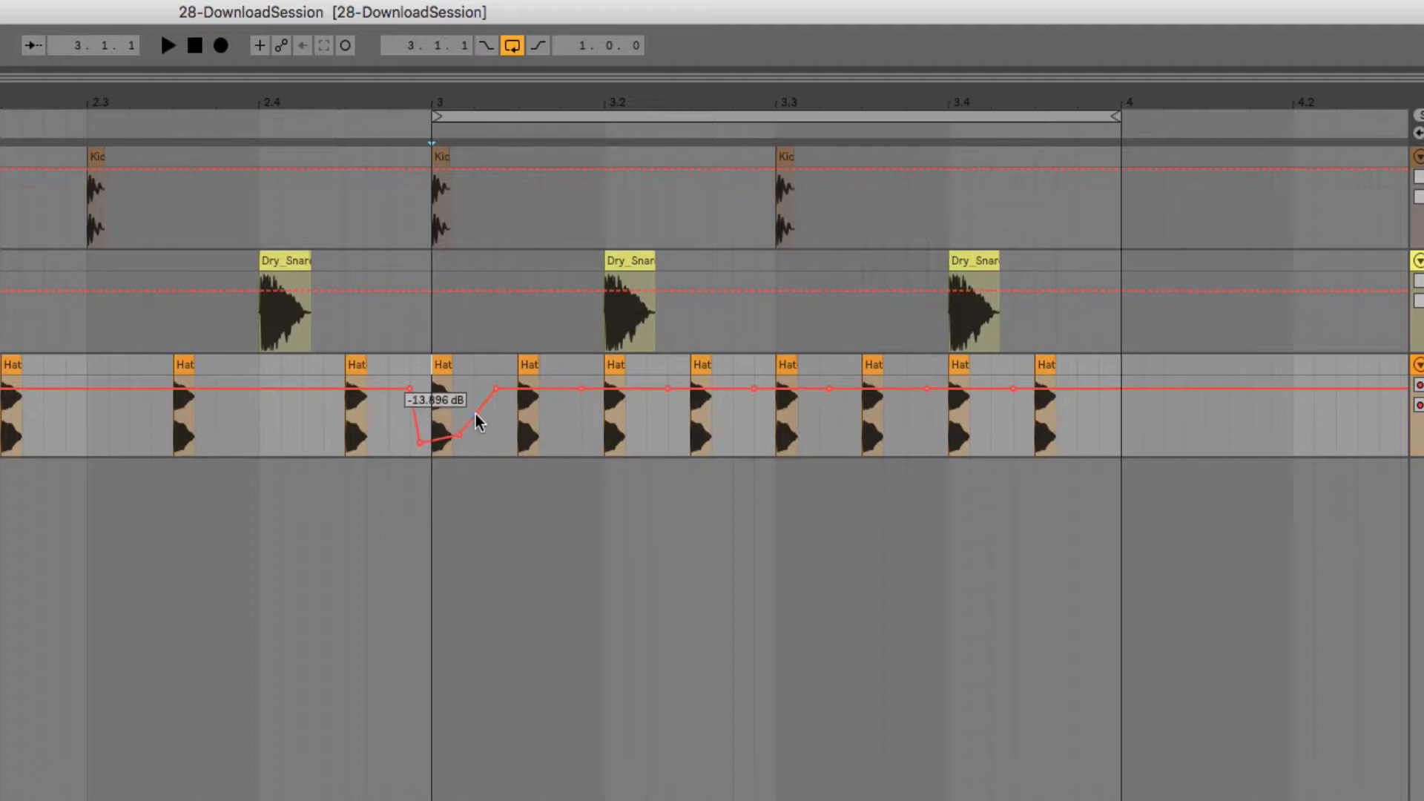
{"action": "left_click_drag", "start_coordinate": [459, 436], "coordinate": [420, 430]}
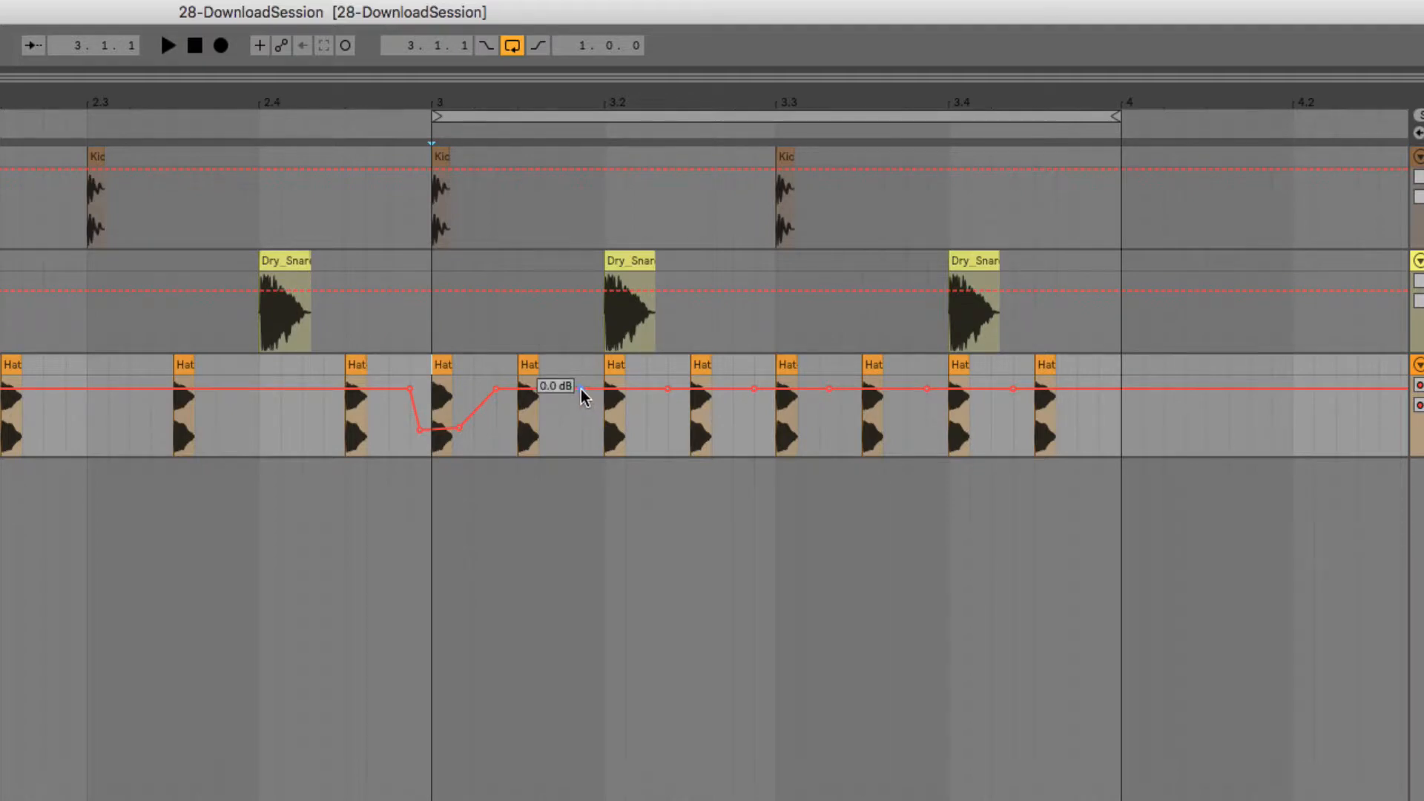
{"action": "left_click_drag", "start_coordinate": [496, 388], "coordinate": [546, 425]}
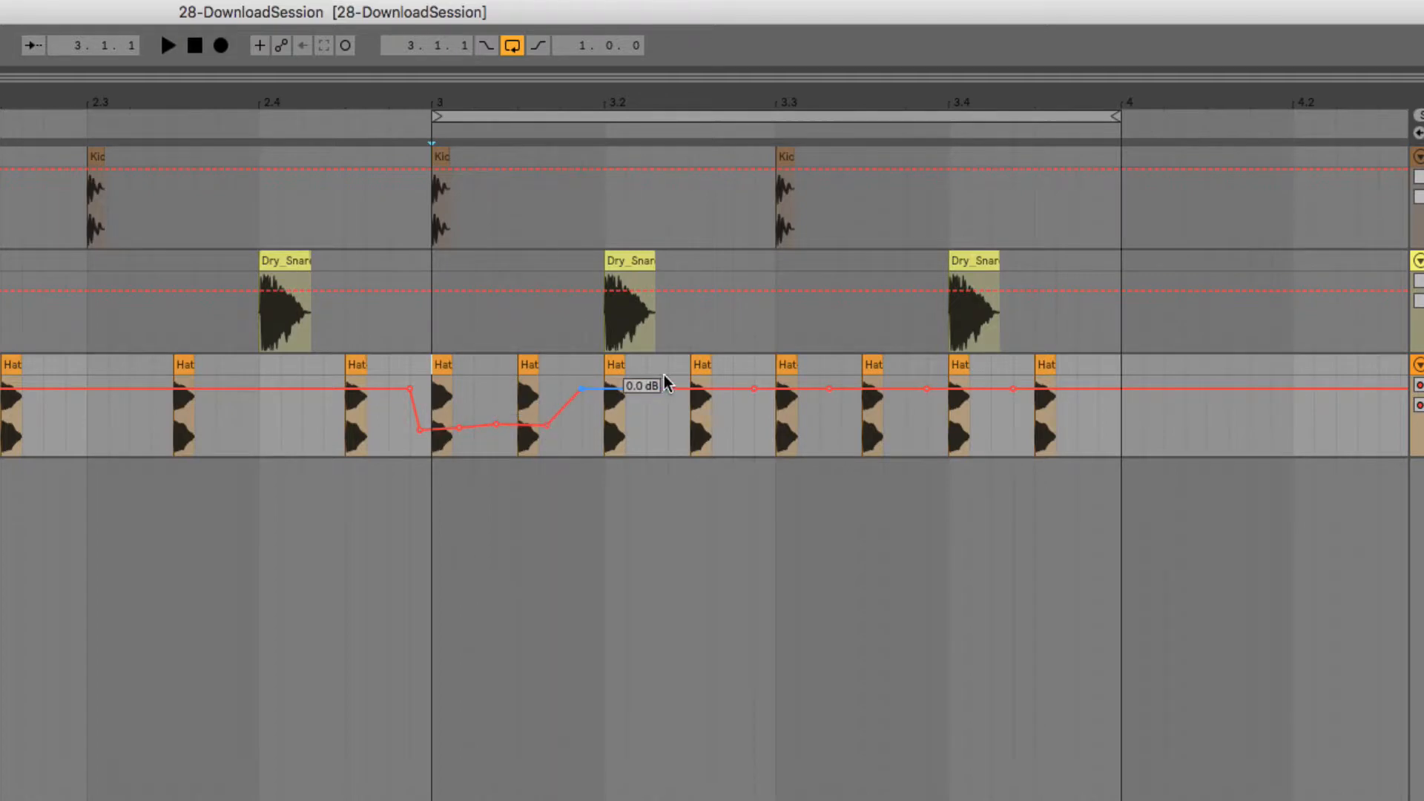
Add Hat-Closed volume dips under the hats at 3.2.3, 3.3 and 3.4, and play back the loop.
{"action": "left_click_drag", "start_coordinate": [682, 388], "coordinate": [819, 426]}
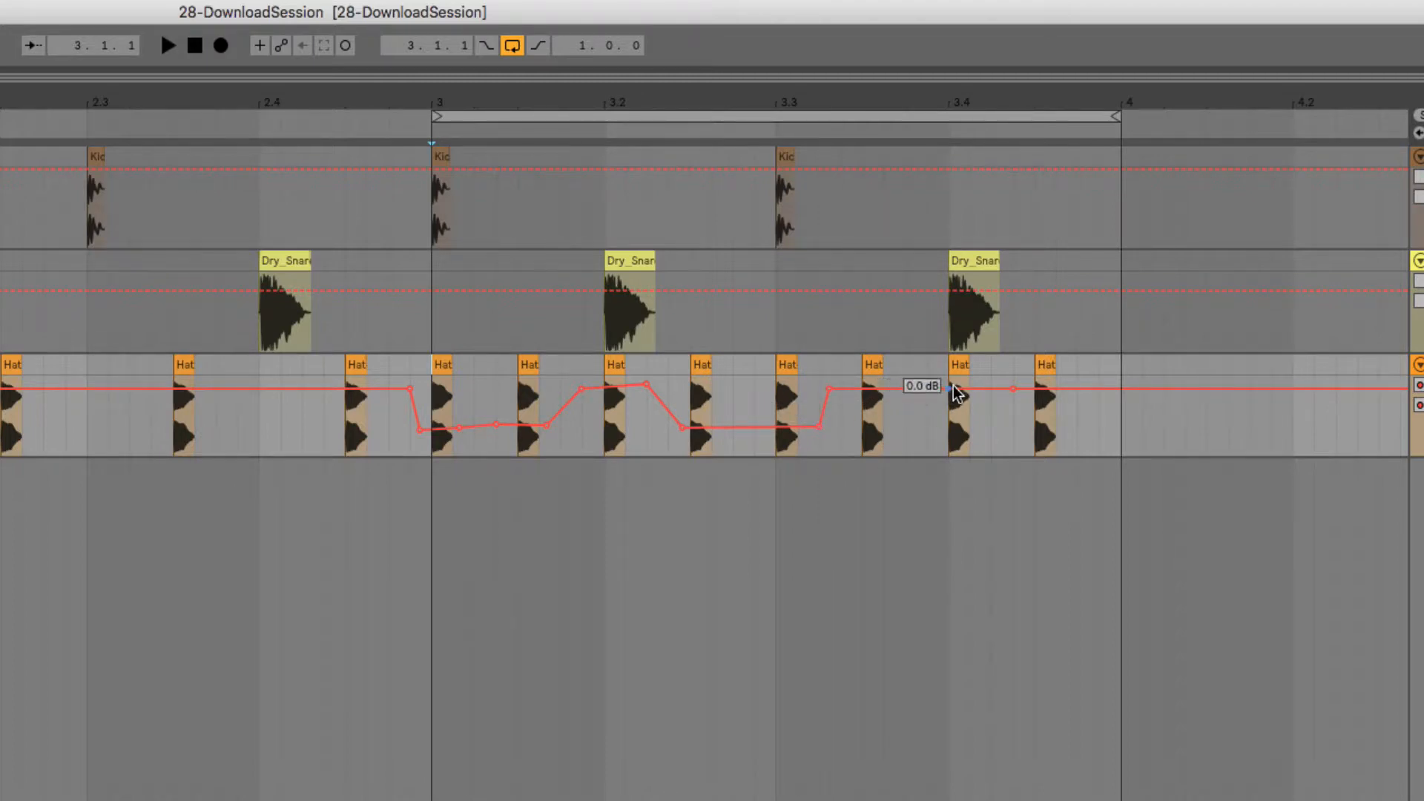
{"action": "left_click_drag", "start_coordinate": [950, 388], "coordinate": [941, 432]}
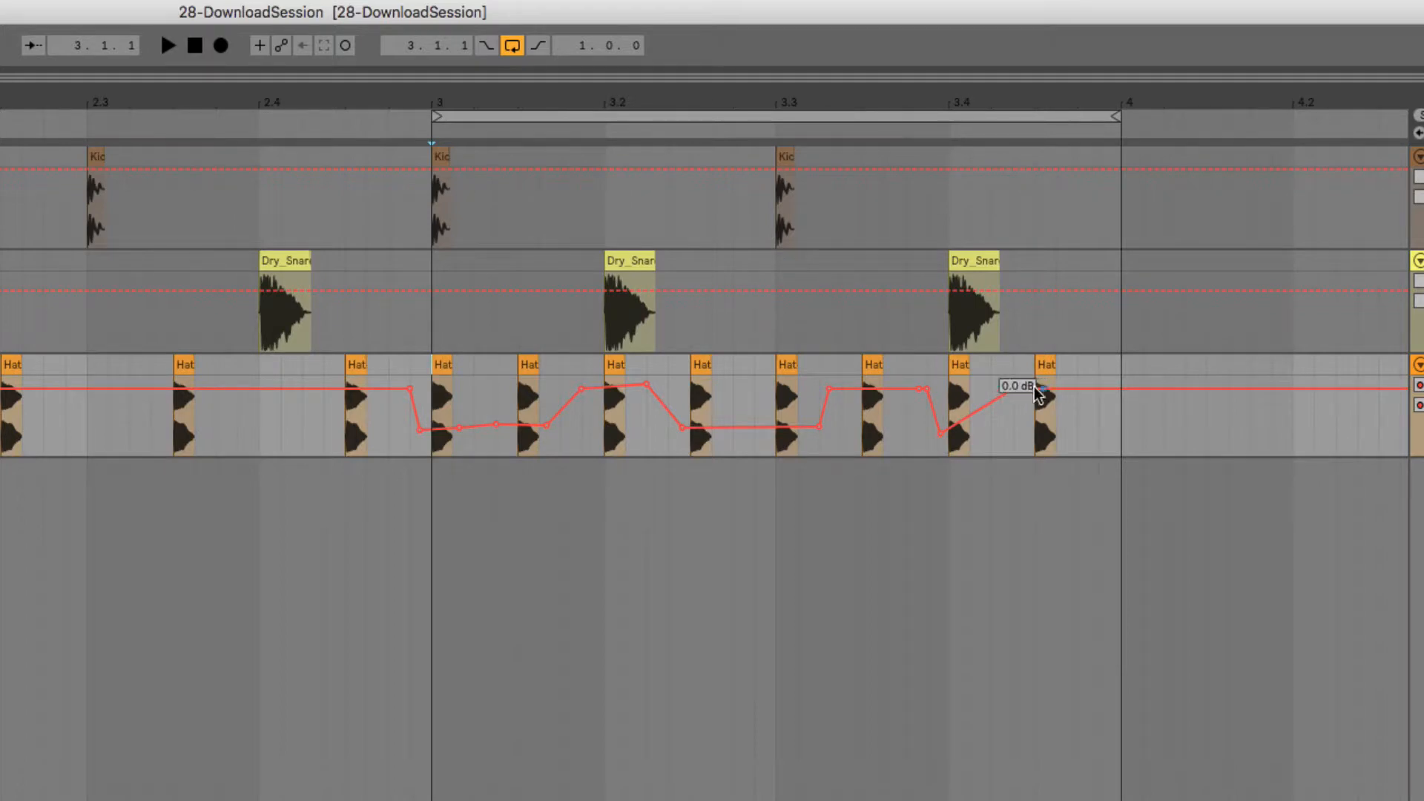
{"action": "left_click_drag", "start_coordinate": [998, 405], "coordinate": [998, 431]}
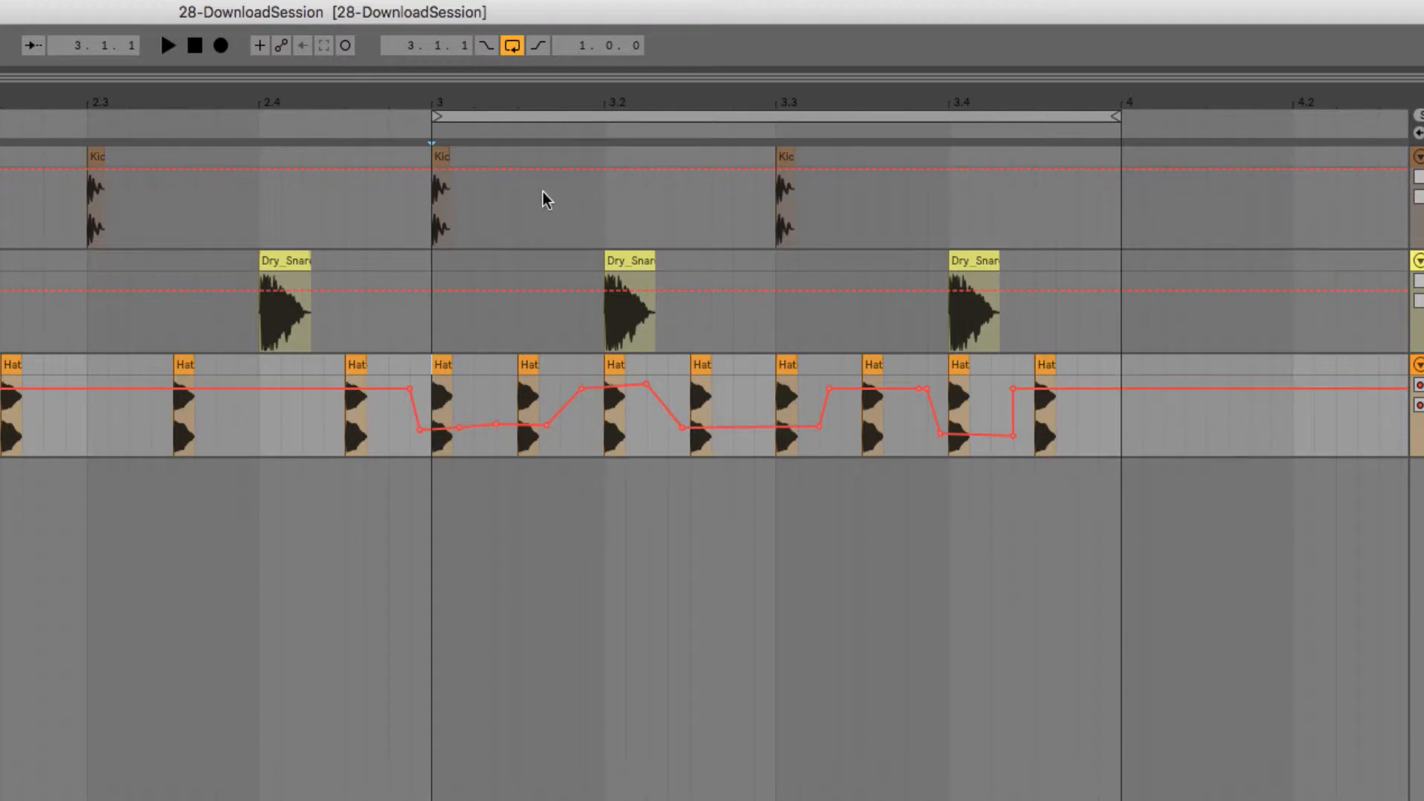
{"action": "key", "text": "space"}
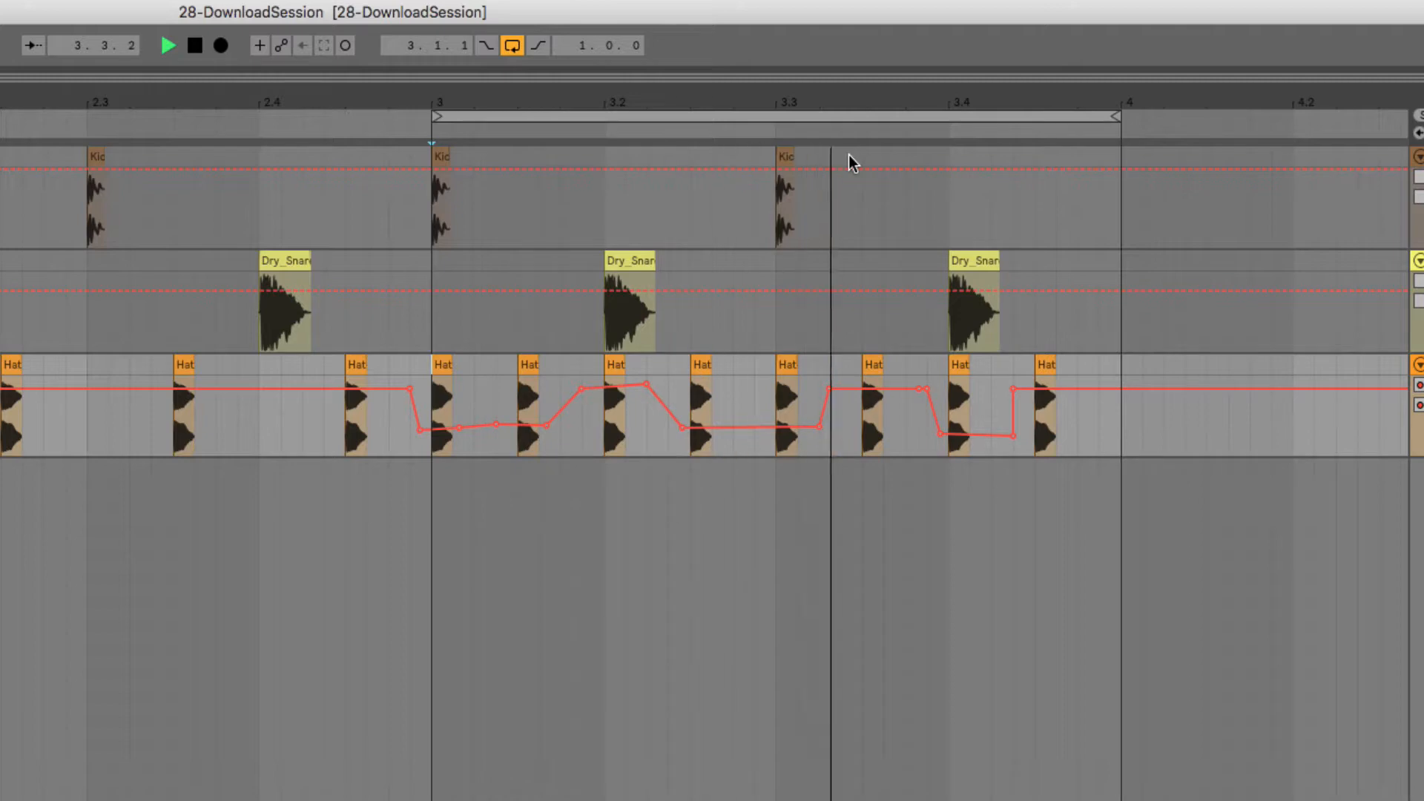
{"action": "key", "text": "space"}
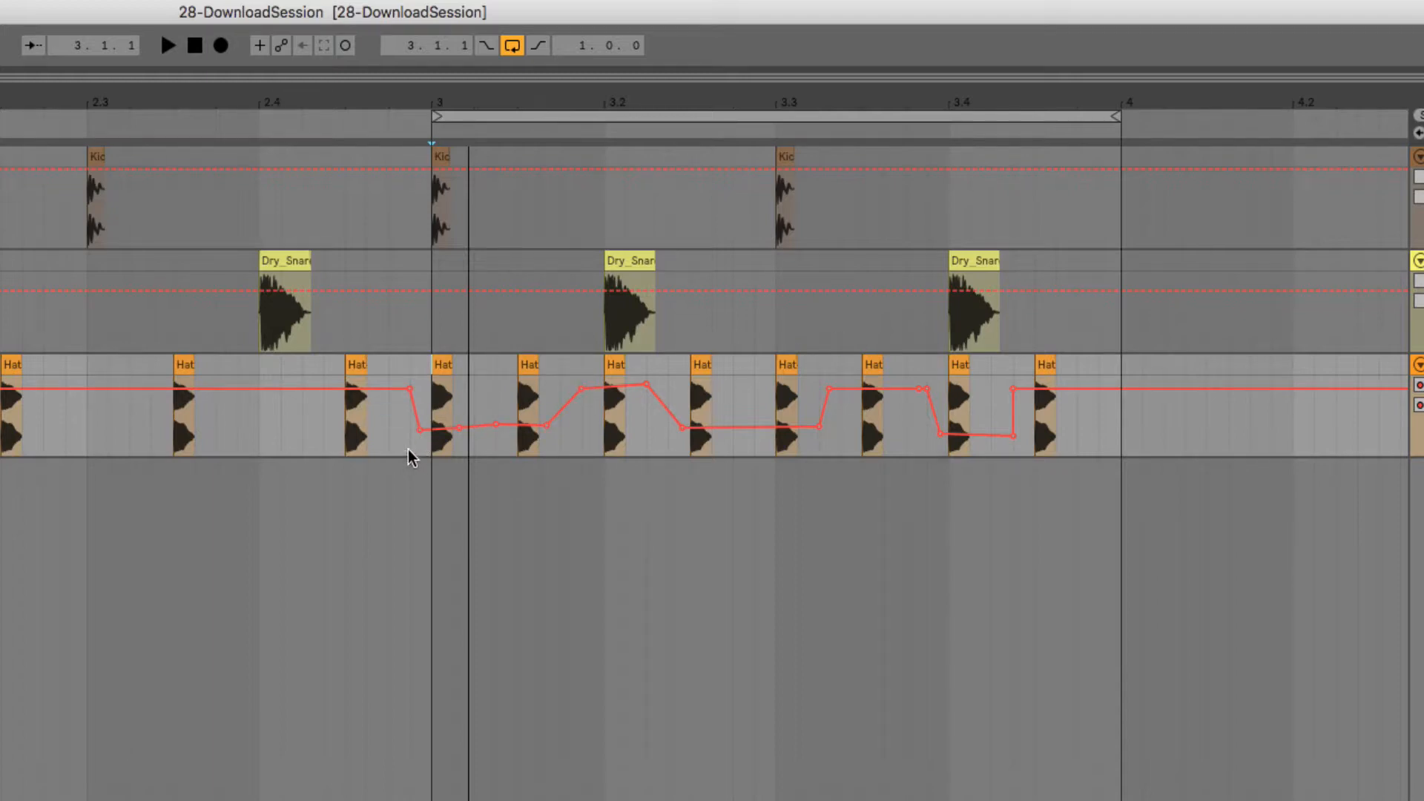
Raise the volume dip under the first two hats of bar 3 to about -13.4 dB and flatten it.
{"action": "mouse_move", "coordinate": [420, 435]}
{"action": "left_click_drag", "start_coordinate": [421, 435], "coordinate": [420, 425]}
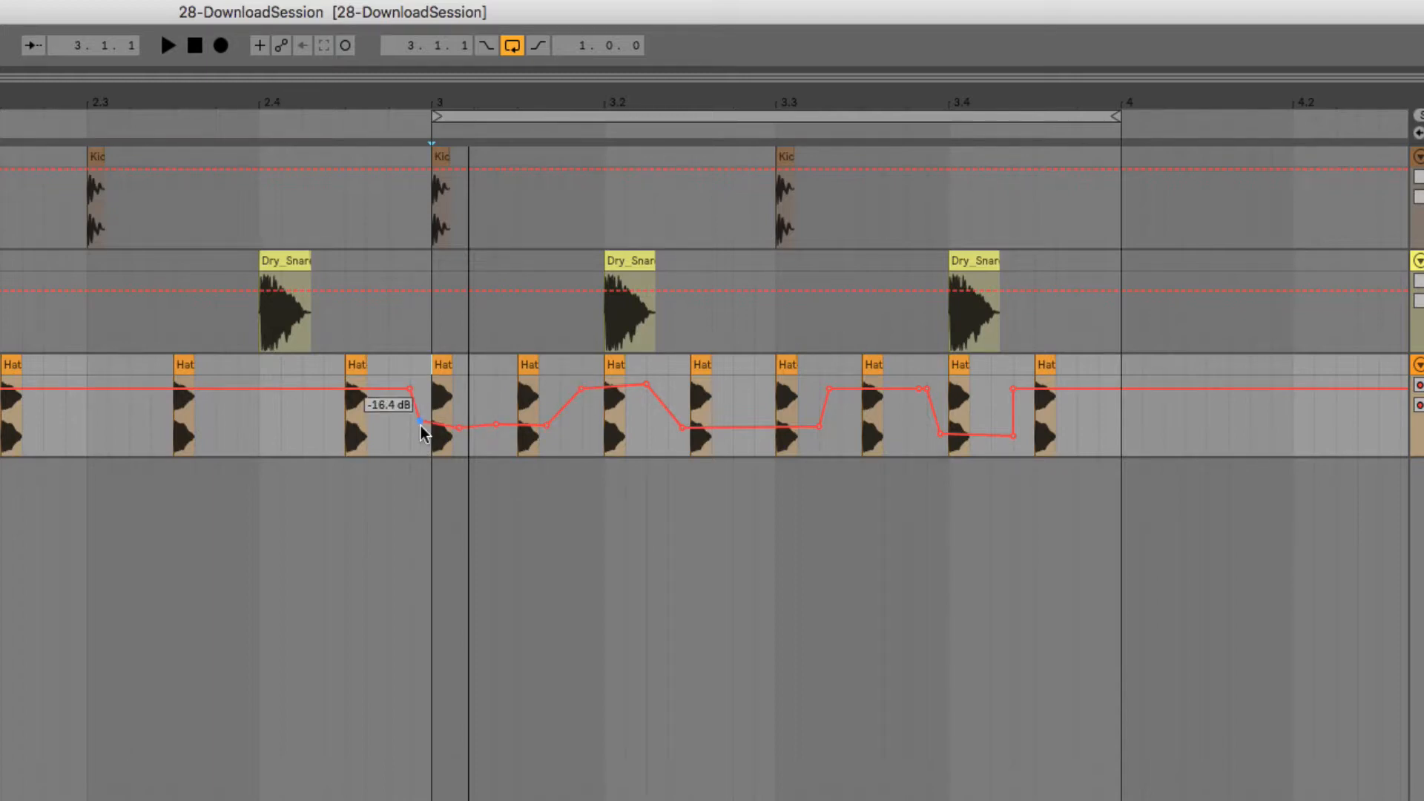
{"action": "left_click", "coordinate": [459, 429]}
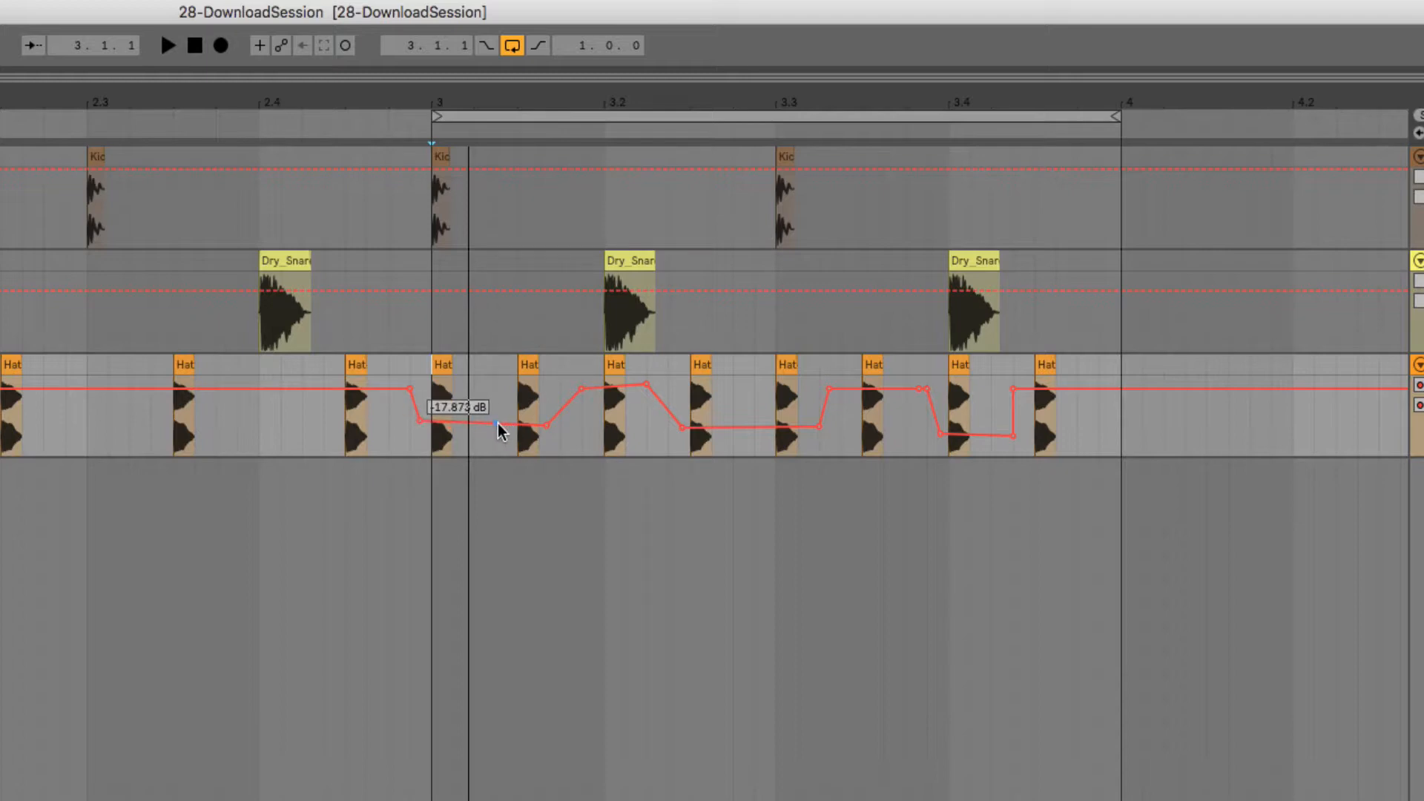
{"action": "left_click_drag", "start_coordinate": [547, 425], "coordinate": [546, 415]}
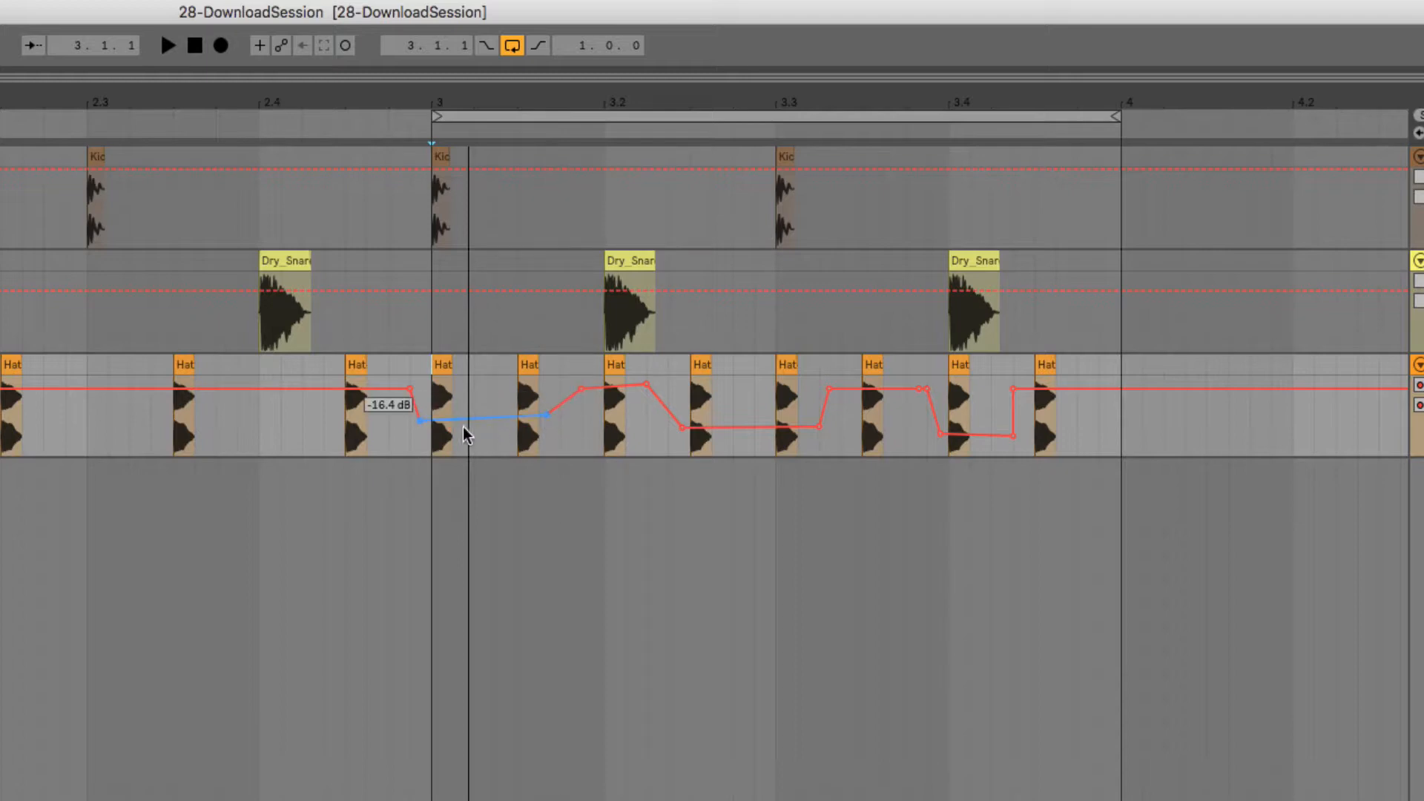
{"action": "left_click_drag", "start_coordinate": [423, 428], "coordinate": [422, 422]}
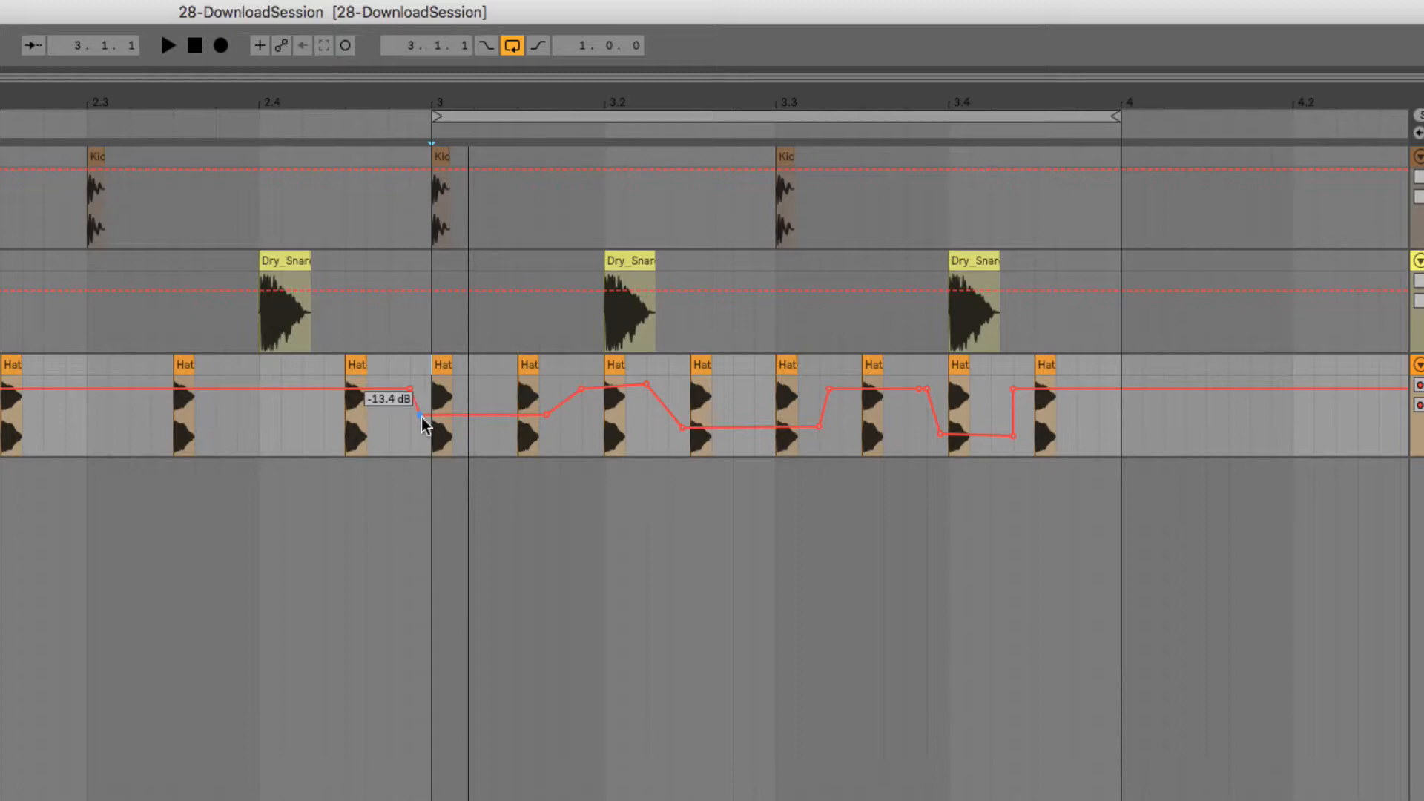
Raise the second hat volume dip to about -13 dB and the one at 3.4 to about -15 dB, and play the loop.
{"action": "left_click_drag", "start_coordinate": [685, 429], "coordinate": [685, 416]}
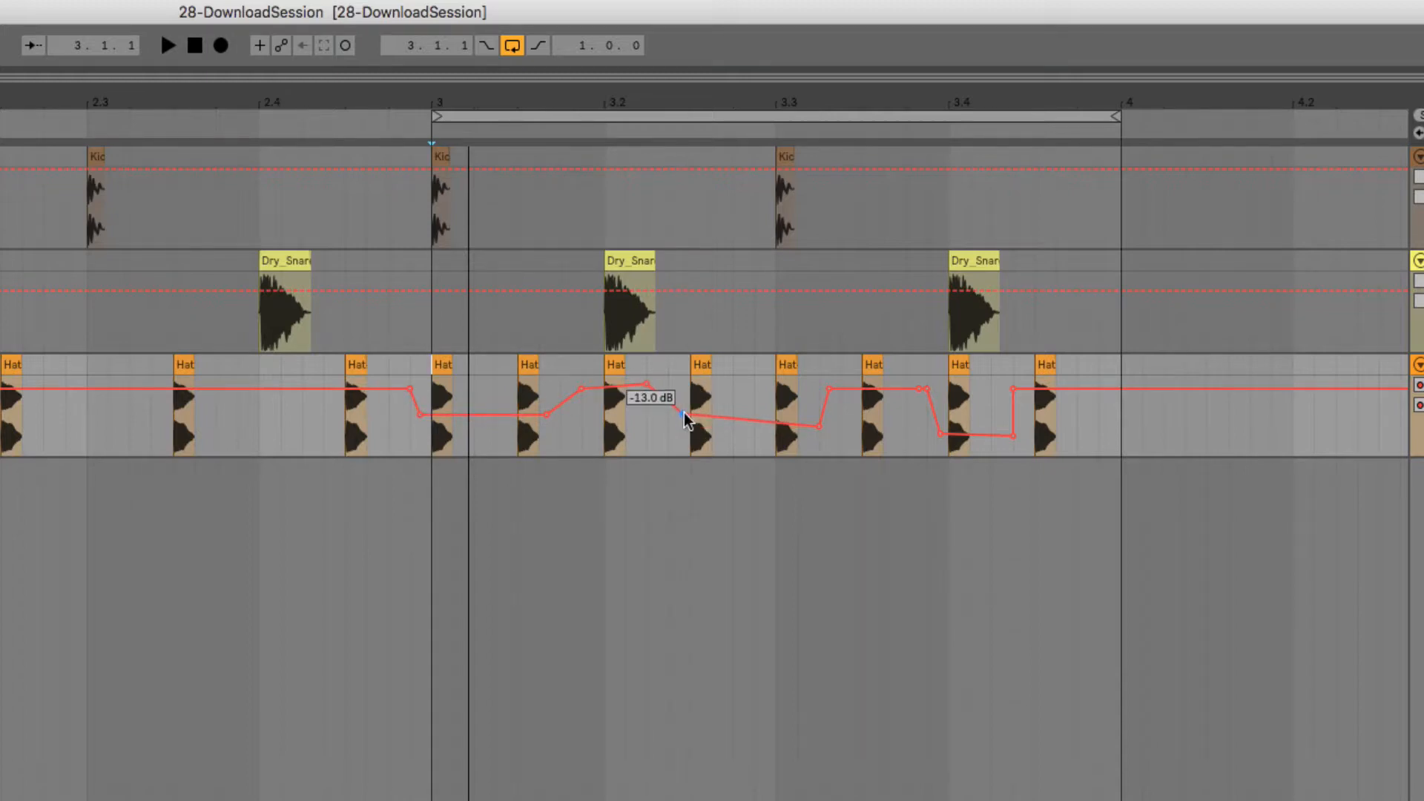
{"action": "left_click_drag", "start_coordinate": [820, 429], "coordinate": [820, 419]}
{"action": "left_click_drag", "start_coordinate": [942, 433], "coordinate": [1014, 420]}
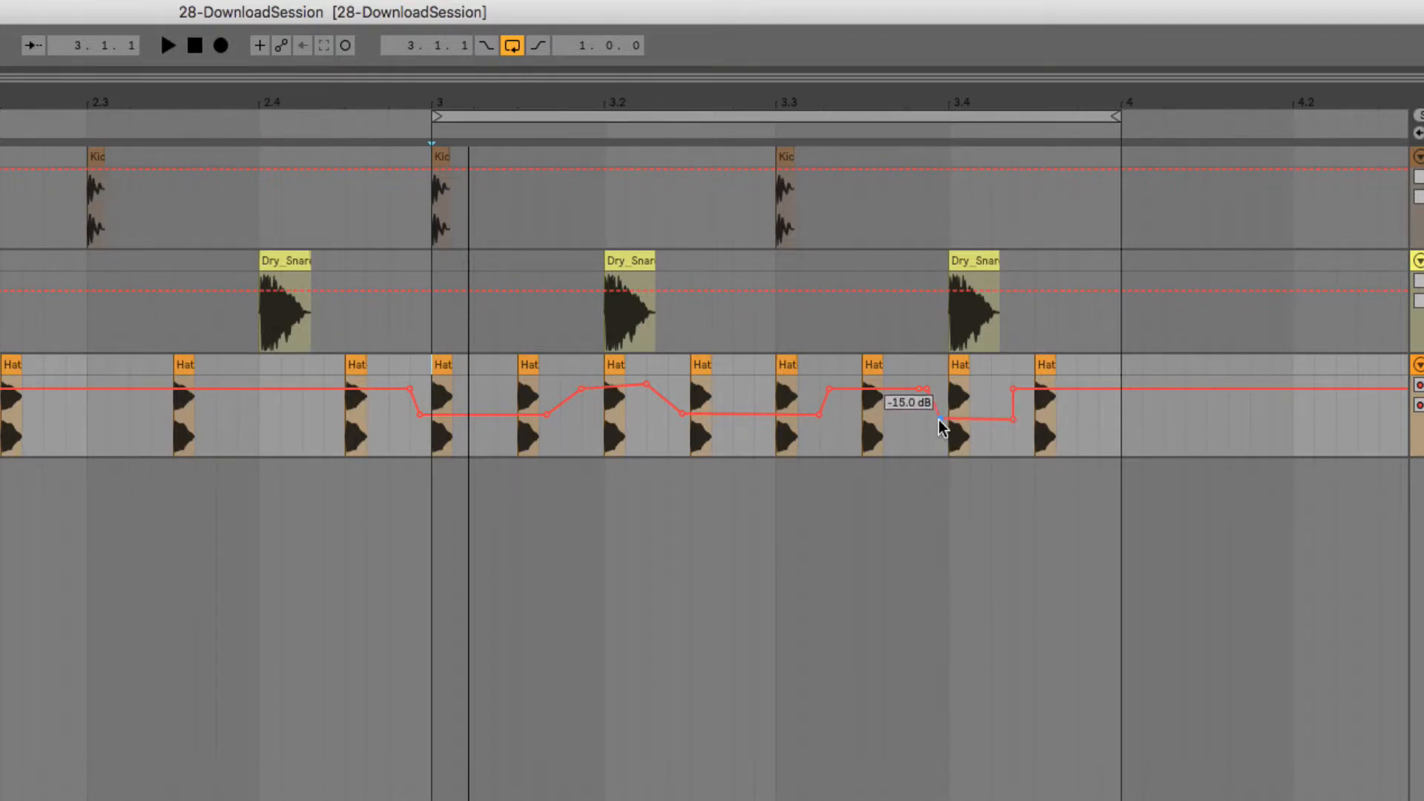
{"action": "key", "text": "space"}
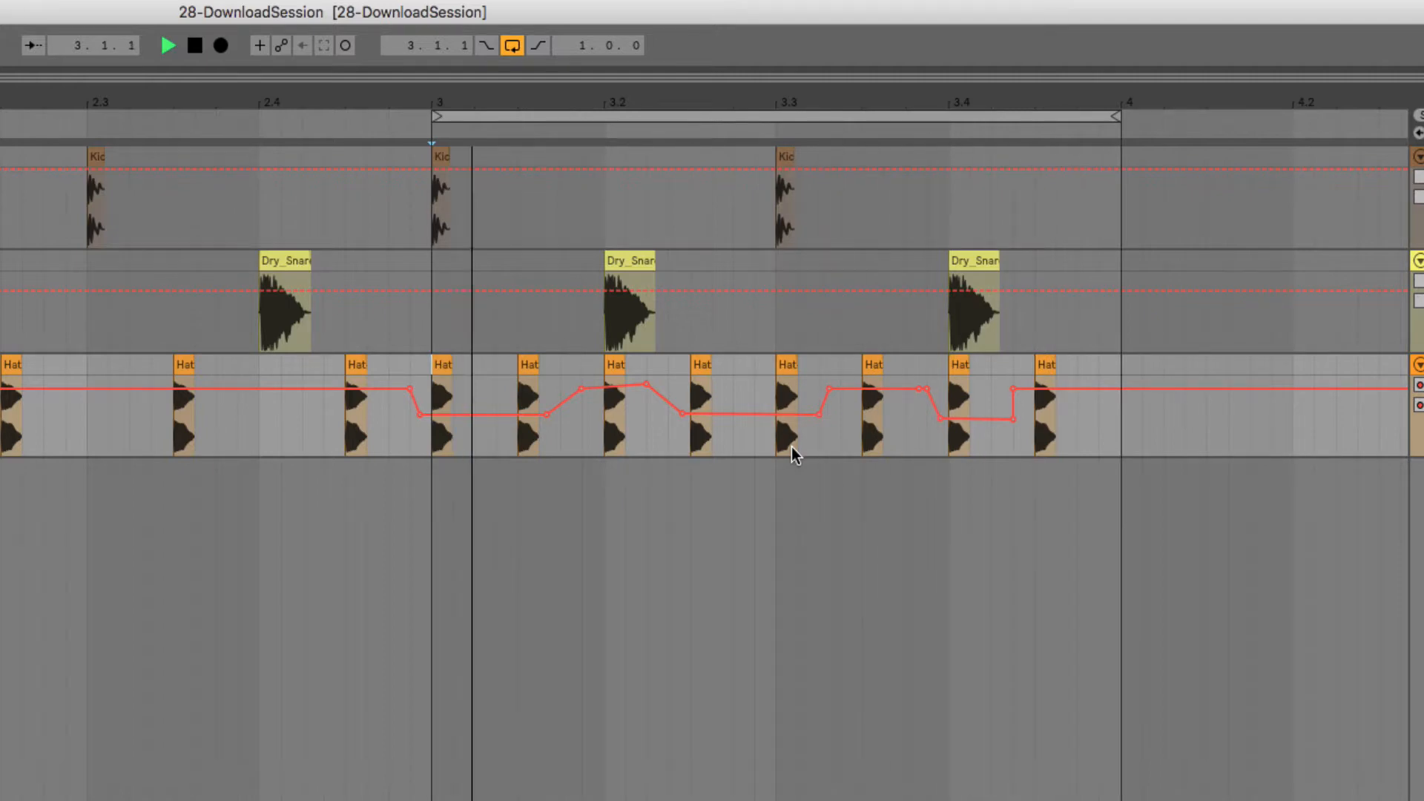
{"action": "key", "text": "space"}
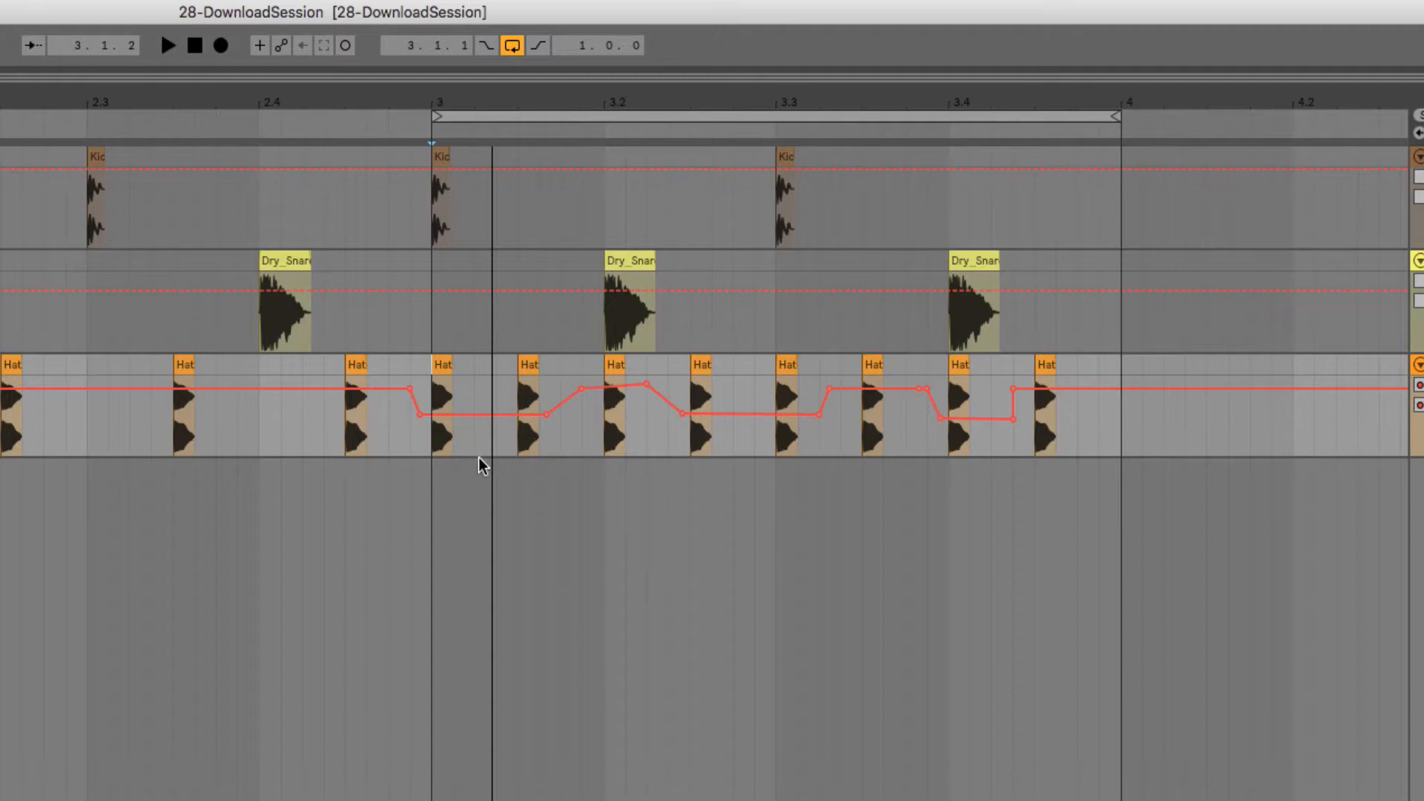
Hide the automation and copy the Dry_Snare02 clip at 3.2 to just before that beat.
{"action": "scroll", "coordinate": [524, 455], "scroll_direction": "left", "scroll_amount": 5}
{"action": "scroll", "coordinate": [524, 455], "scroll_direction": "right", "scroll_amount": 3}
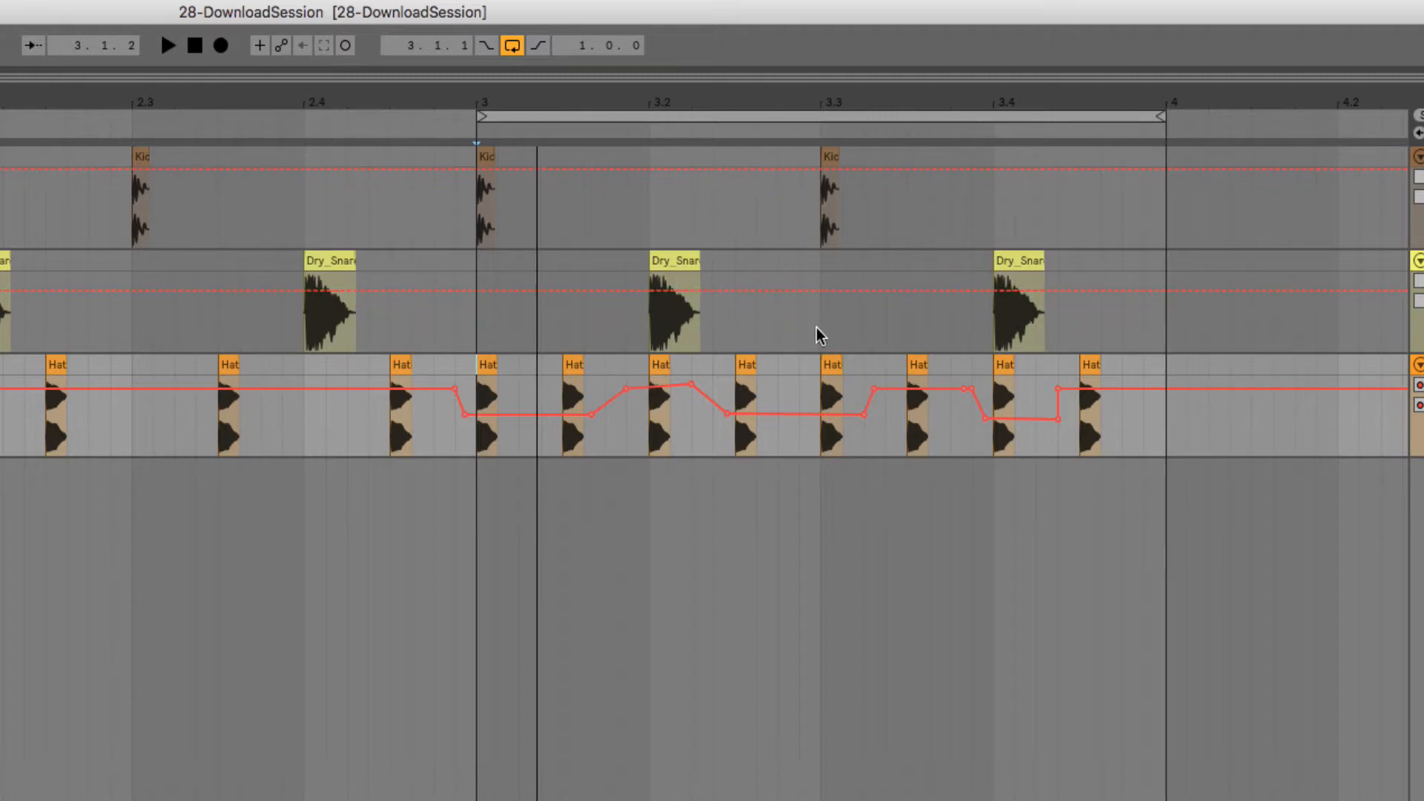
{"action": "left_click", "coordinate": [677, 261]}
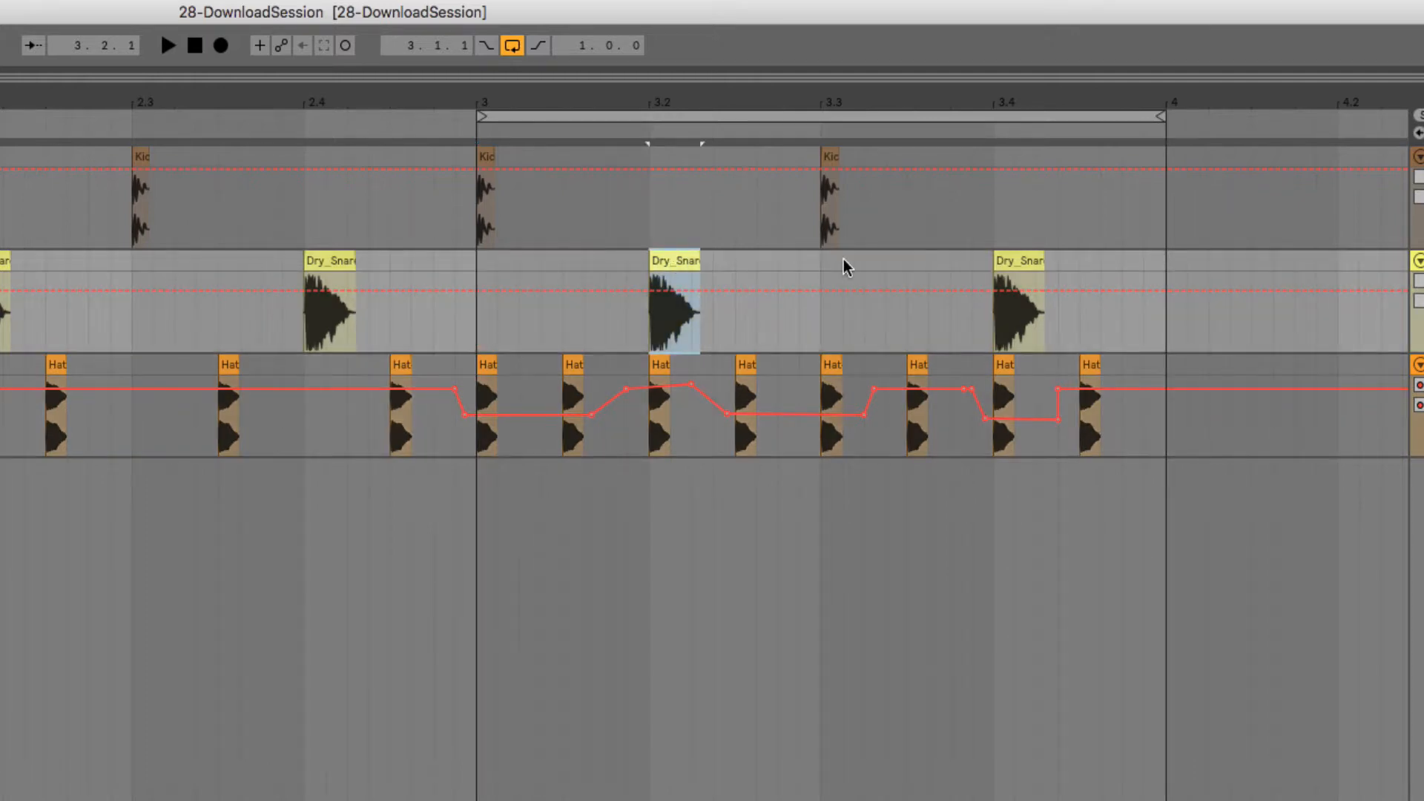
{"action": "key", "text": "a"}
{"action": "left_click", "coordinate": [670, 301]}
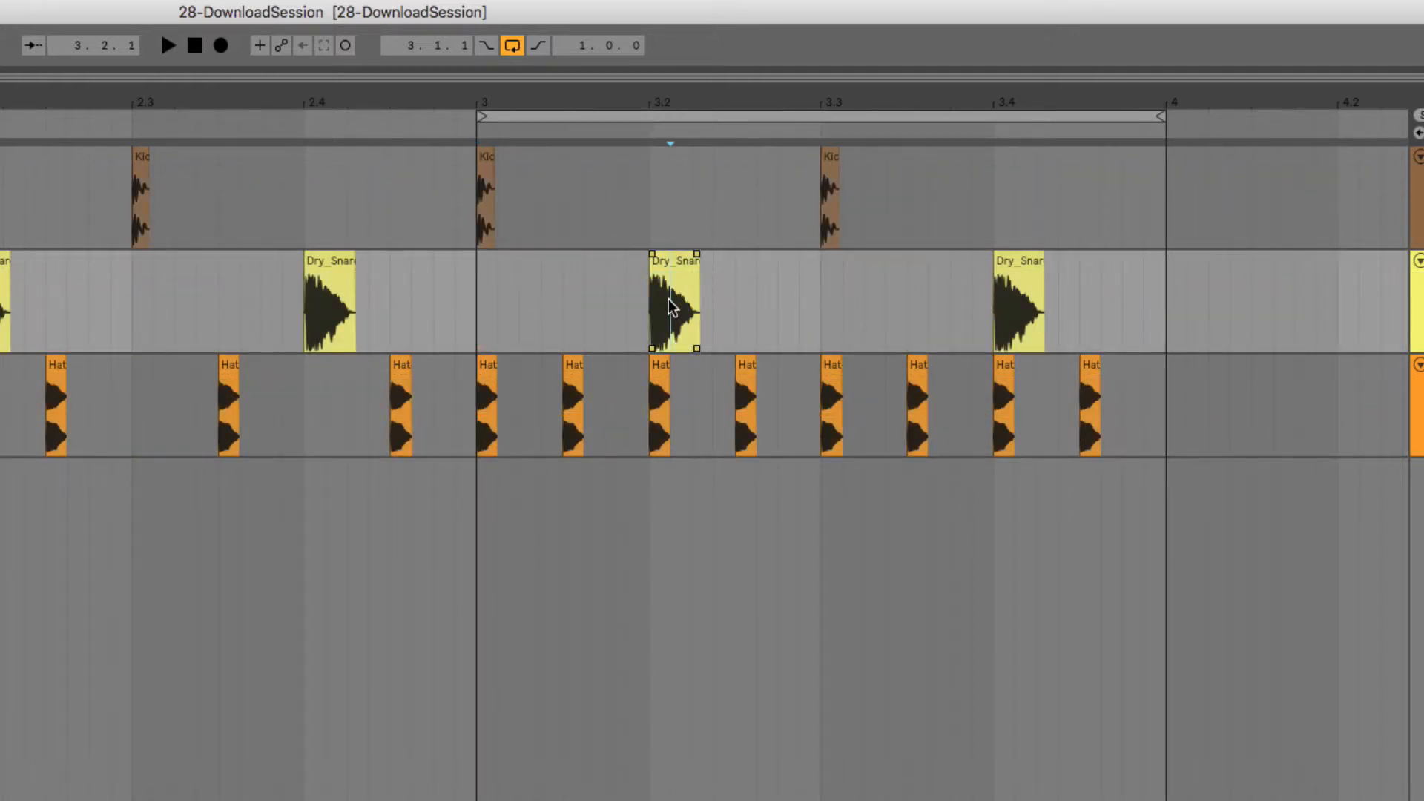
{"action": "left_click", "coordinate": [670, 261]}
{"action": "left_click_drag", "start_coordinate": [669, 261], "coordinate": [616, 280]}
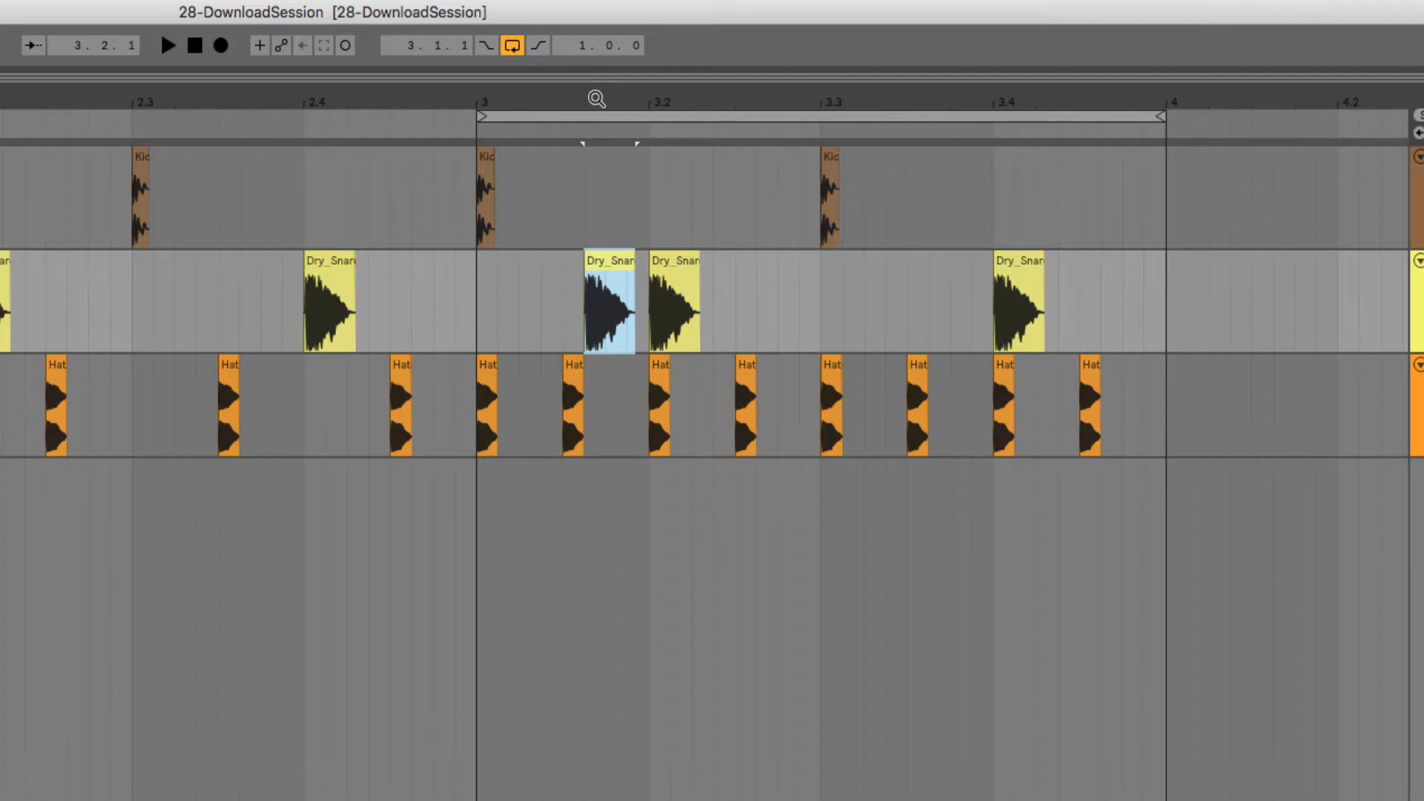
Shorten the copied snare clip from its end and move it to start at 3.1.4.
{"action": "left_click_drag", "start_coordinate": [595, 95], "coordinate": [595, 171]}
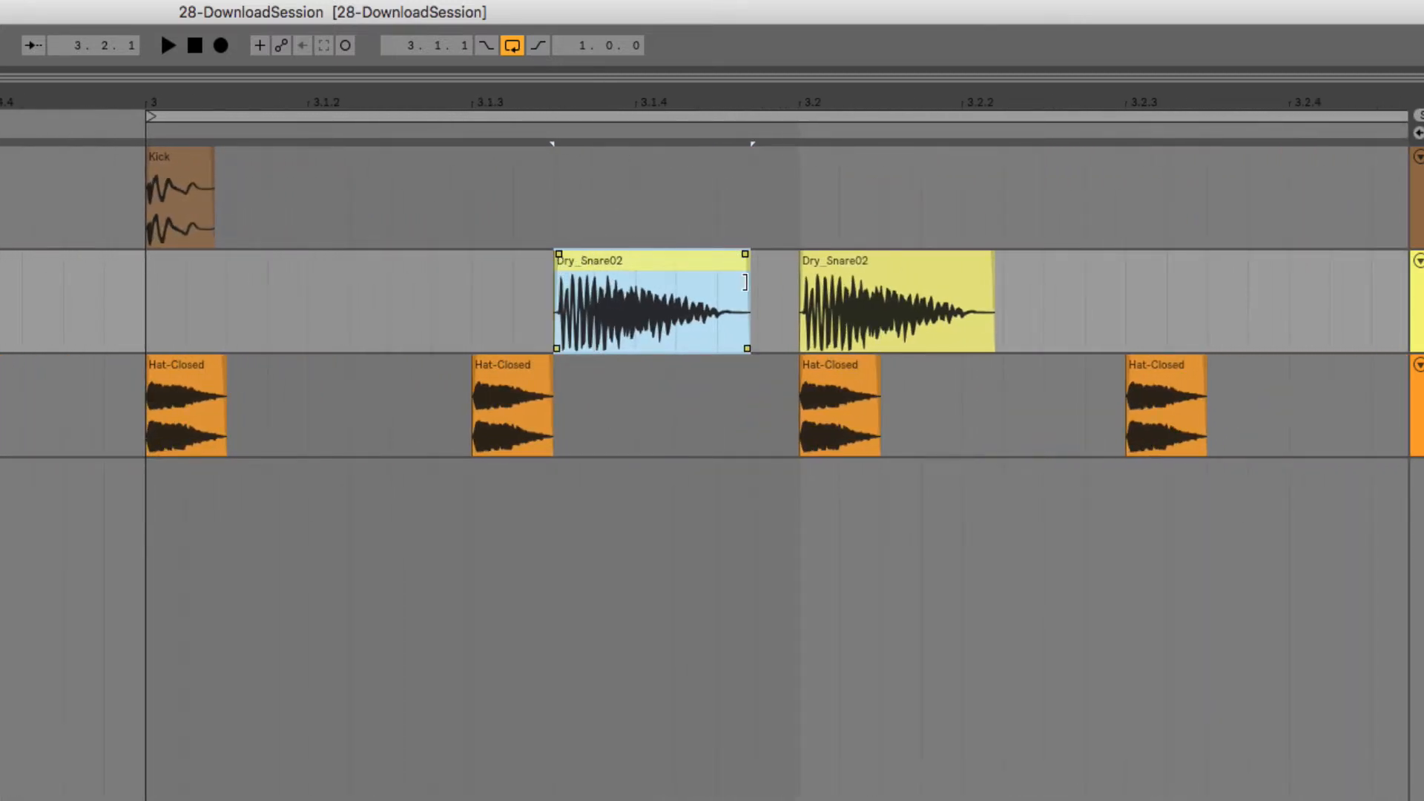
{"action": "left_click_drag", "start_coordinate": [746, 285], "coordinate": [682, 292]}
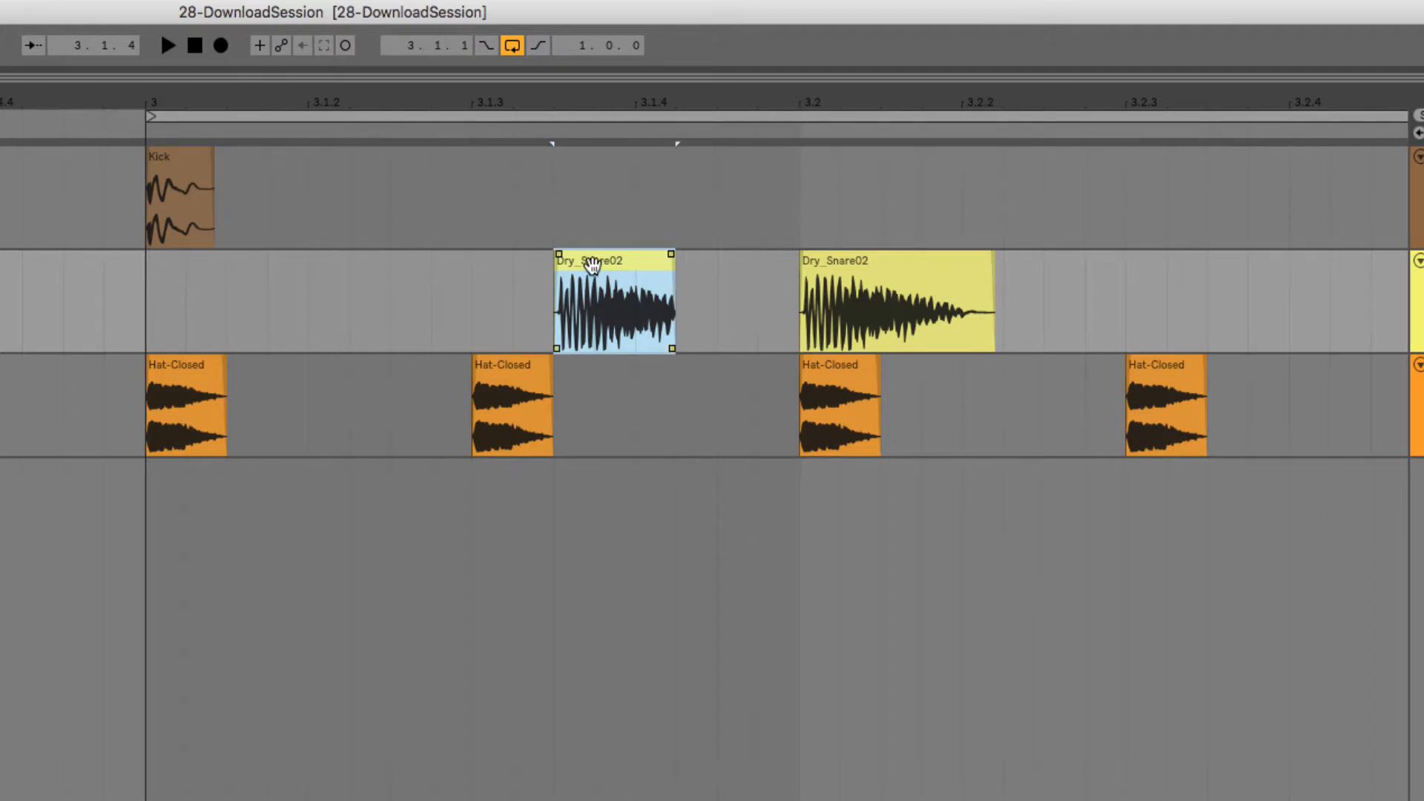
{"action": "left_click_drag", "start_coordinate": [597, 265], "coordinate": [674, 261]}
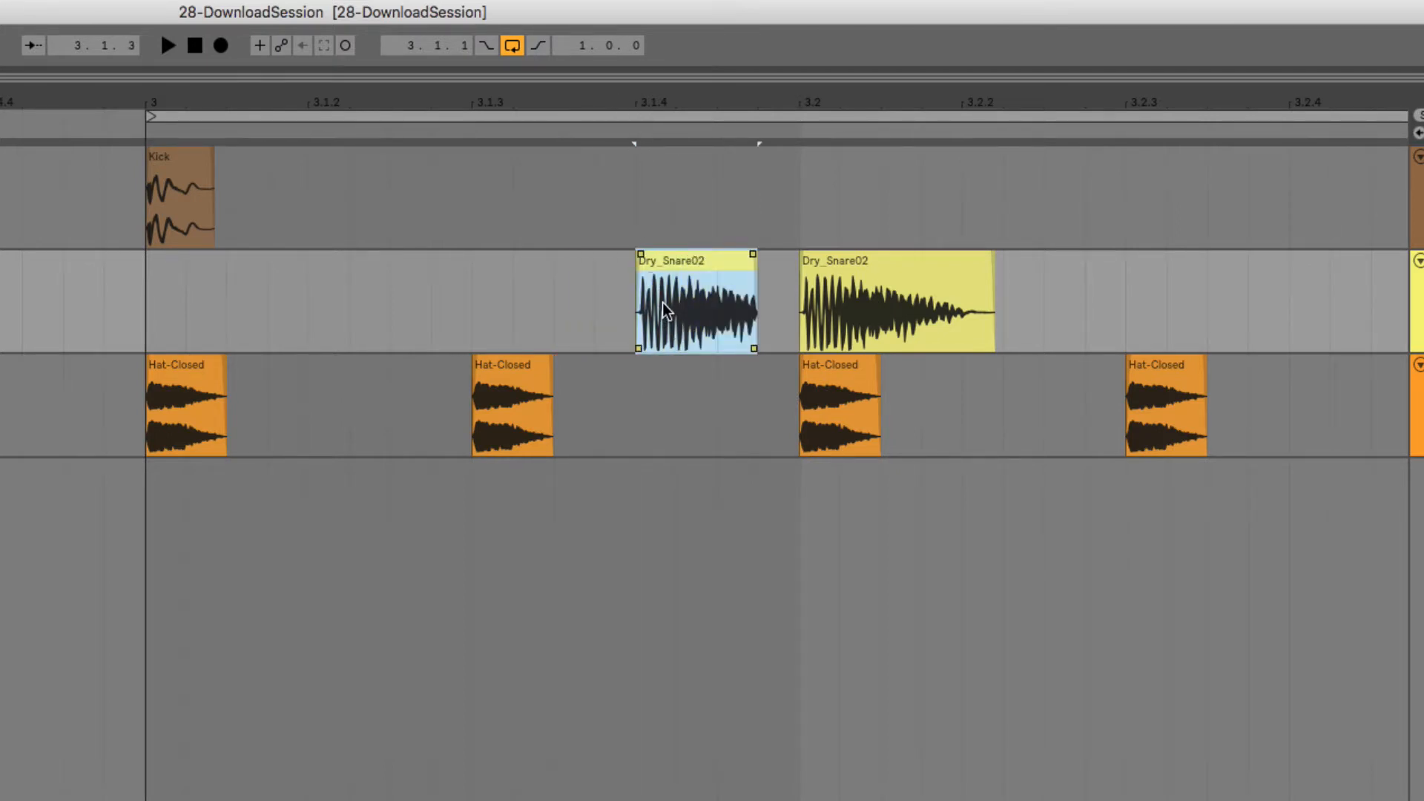
Play the bar 3 loop with the added snare and show the automation again.
{"action": "left_click_drag", "start_coordinate": [631, 101], "coordinate": [600, 101]}
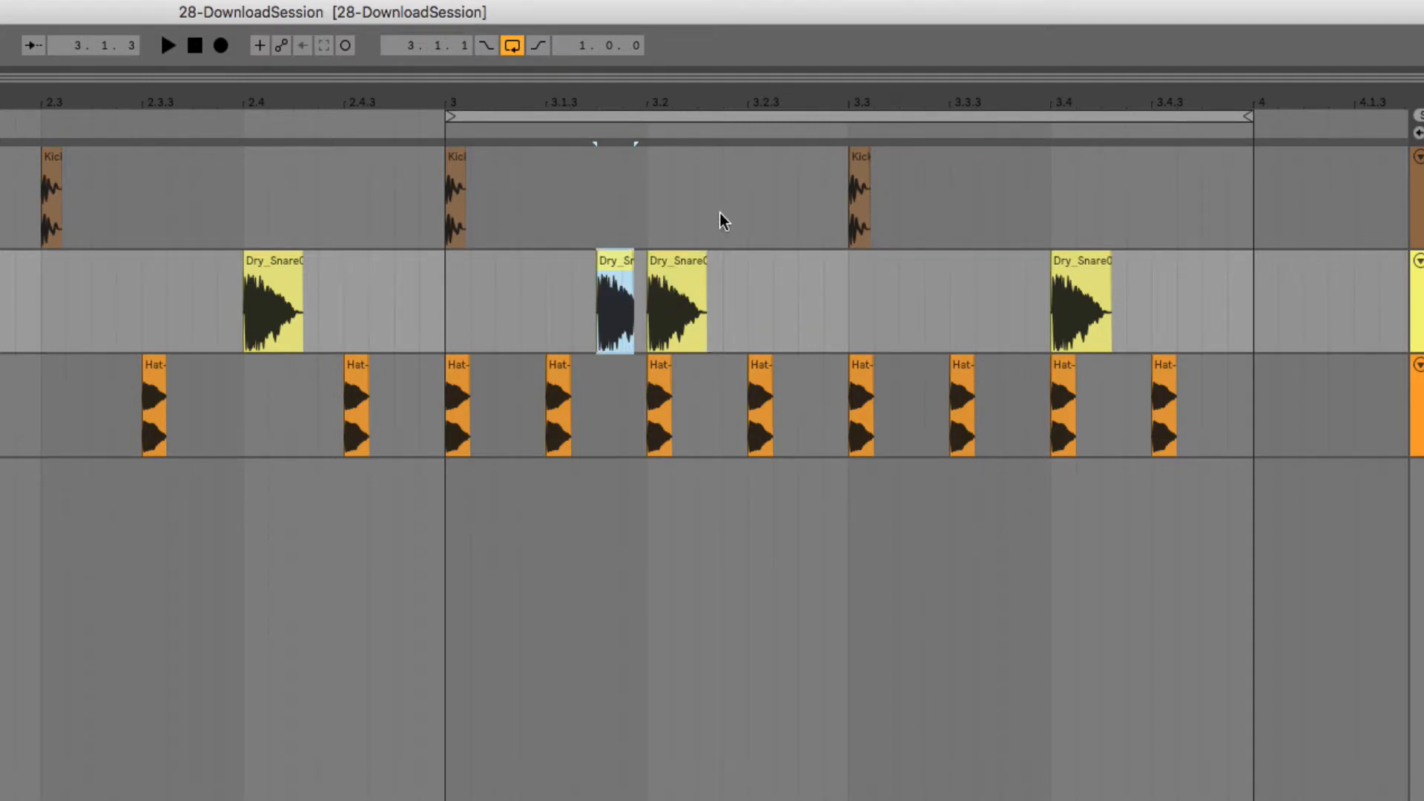
{"action": "scroll", "coordinate": [844, 231], "scroll_direction": "right", "scroll_amount": 3}
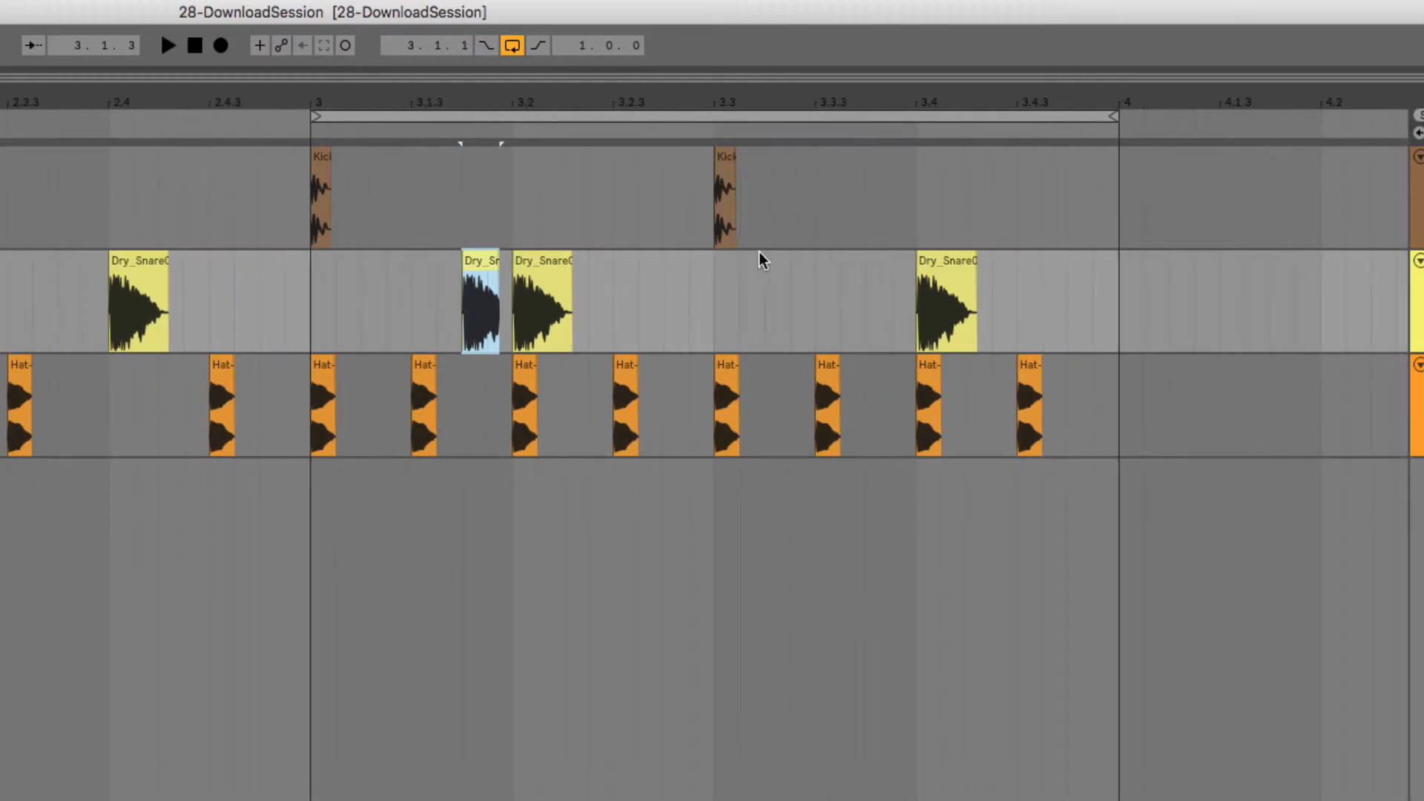
{"action": "key", "text": "space"}
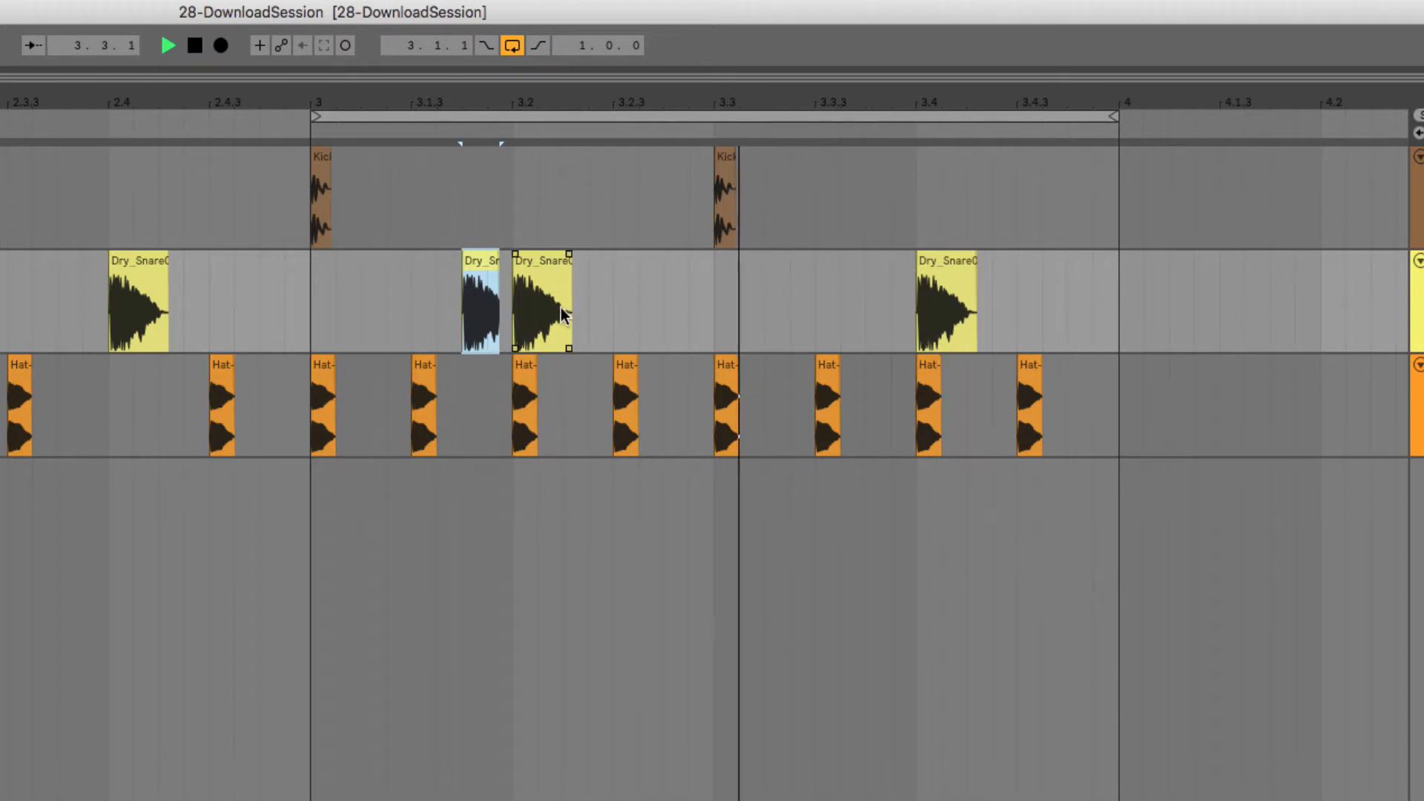
{"action": "key", "text": "space"}
{"action": "key", "text": "a"}
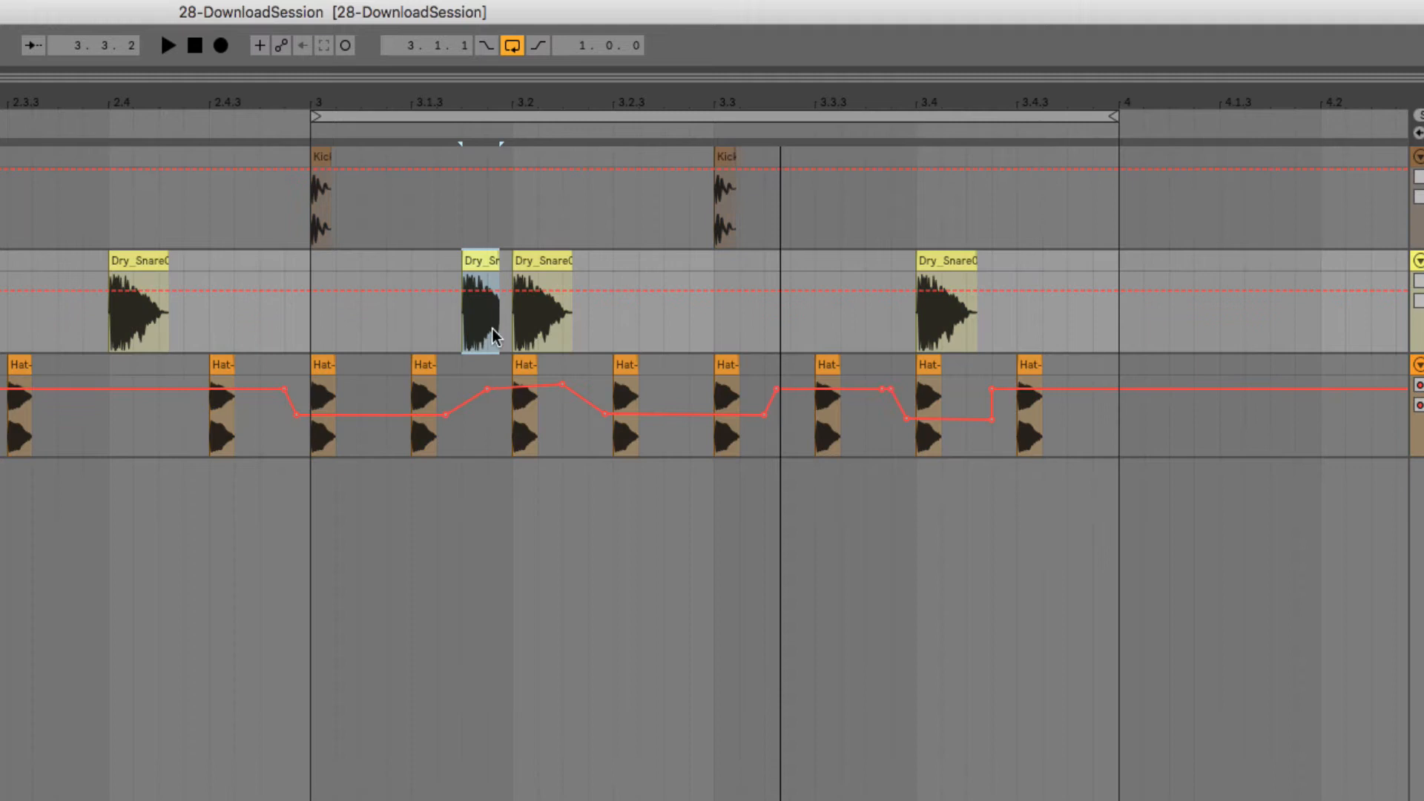
Draw a volume automation dip on the snare track under the extra hit at 3.1.4, restoring the level at 3.2, and play the loop.
{"action": "left_click", "coordinate": [505, 292]}
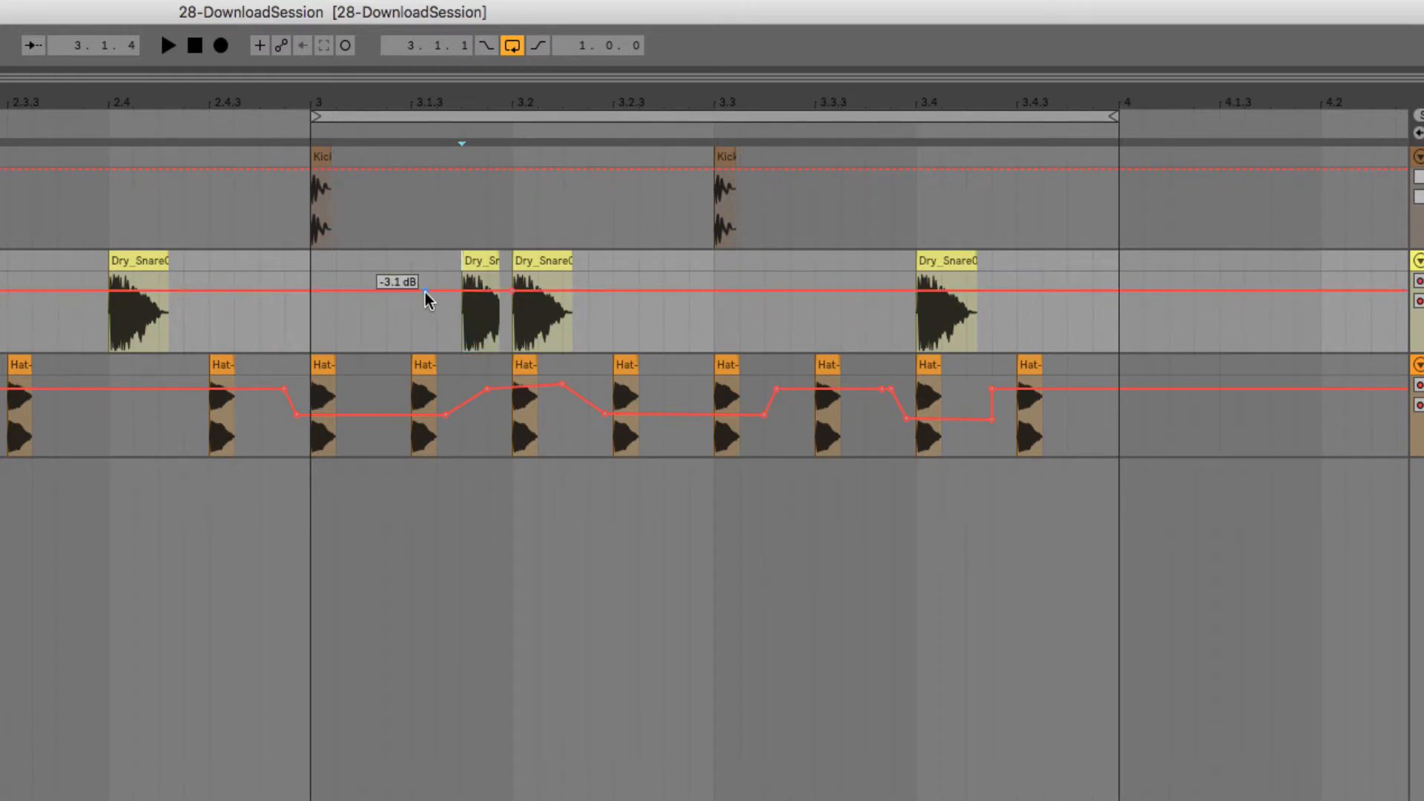
{"action": "left_click", "coordinate": [425, 290]}
{"action": "mouse_move", "coordinate": [450, 291]}
{"action": "left_mouse_down"}
{"action": "mouse_move", "coordinate": [451, 335]}
{"action": "mouse_move", "coordinate": [513, 323]}
{"action": "mouse_move", "coordinate": [450, 319]}
{"action": "mouse_move", "coordinate": [511, 323]}
{"action": "left_mouse_up"}
{"action": "left_click", "coordinate": [513, 308]}
{"action": "key", "text": "space"}
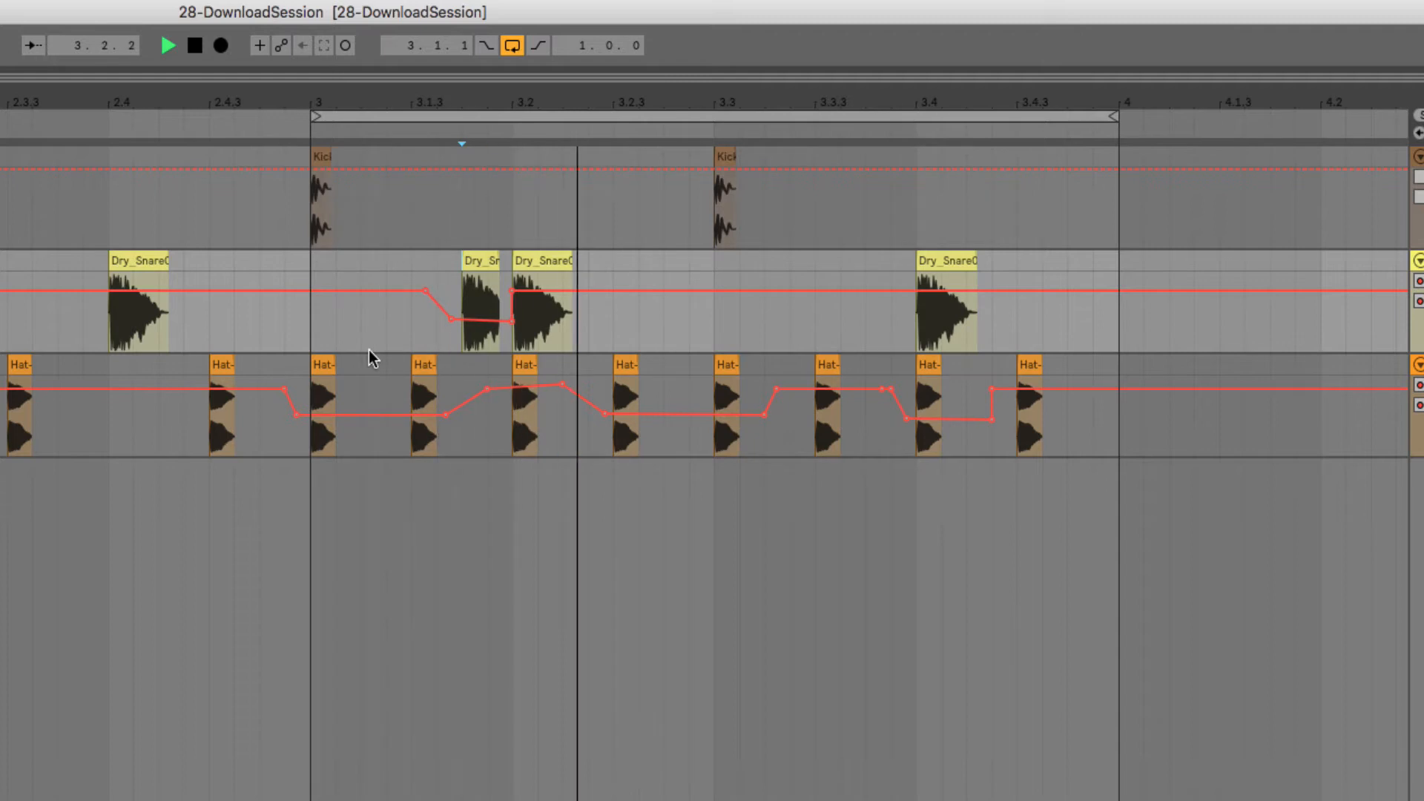
{"action": "key", "text": "space"}
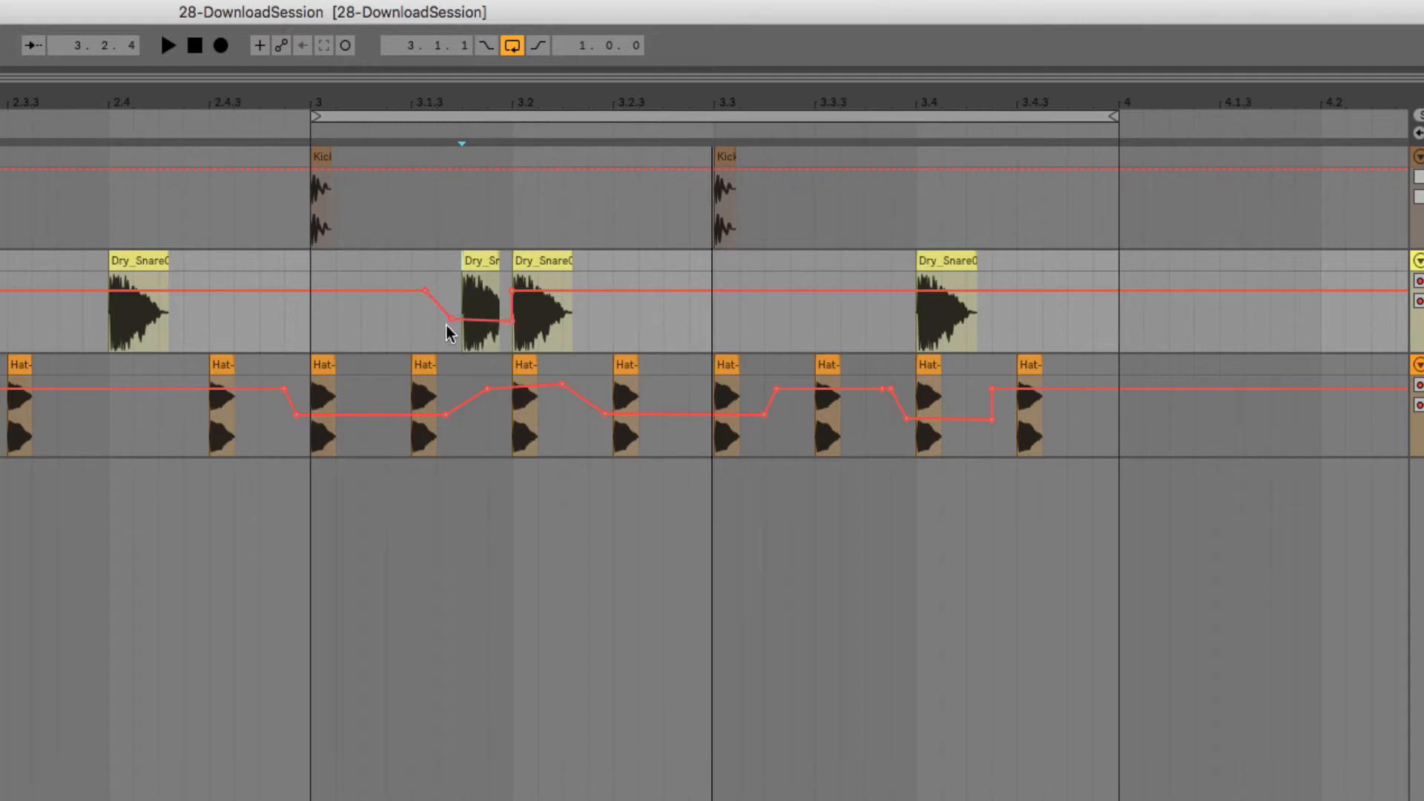
Try a copy of the short snare hit directly after the snare at 3.4 in the playing loop, and delete it.
{"action": "mouse_move", "coordinate": [447, 319]}
{"action": "left_click", "coordinate": [481, 262]}
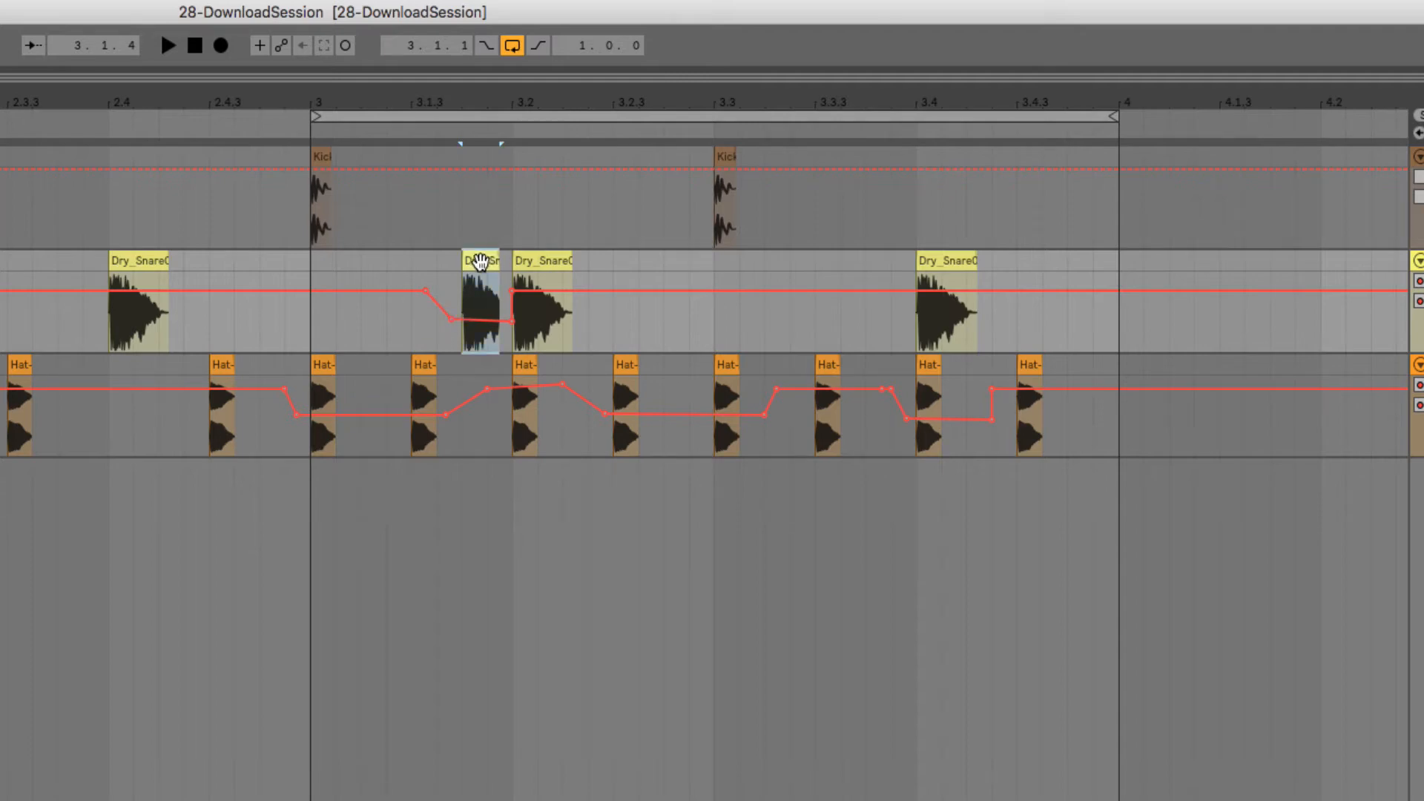
{"action": "left_click_drag", "start_coordinate": [480, 261], "coordinate": [993, 290]}
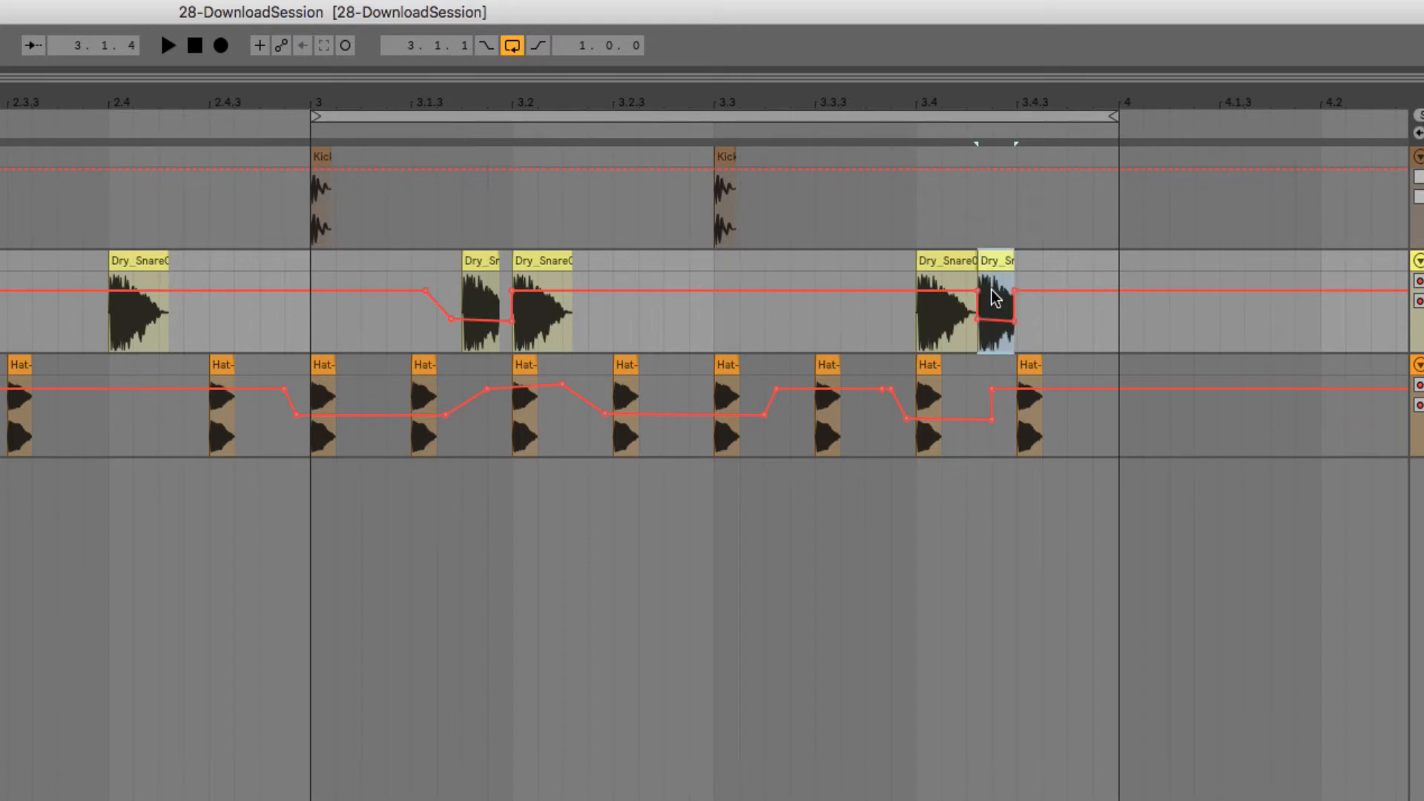
{"action": "key", "text": "space"}
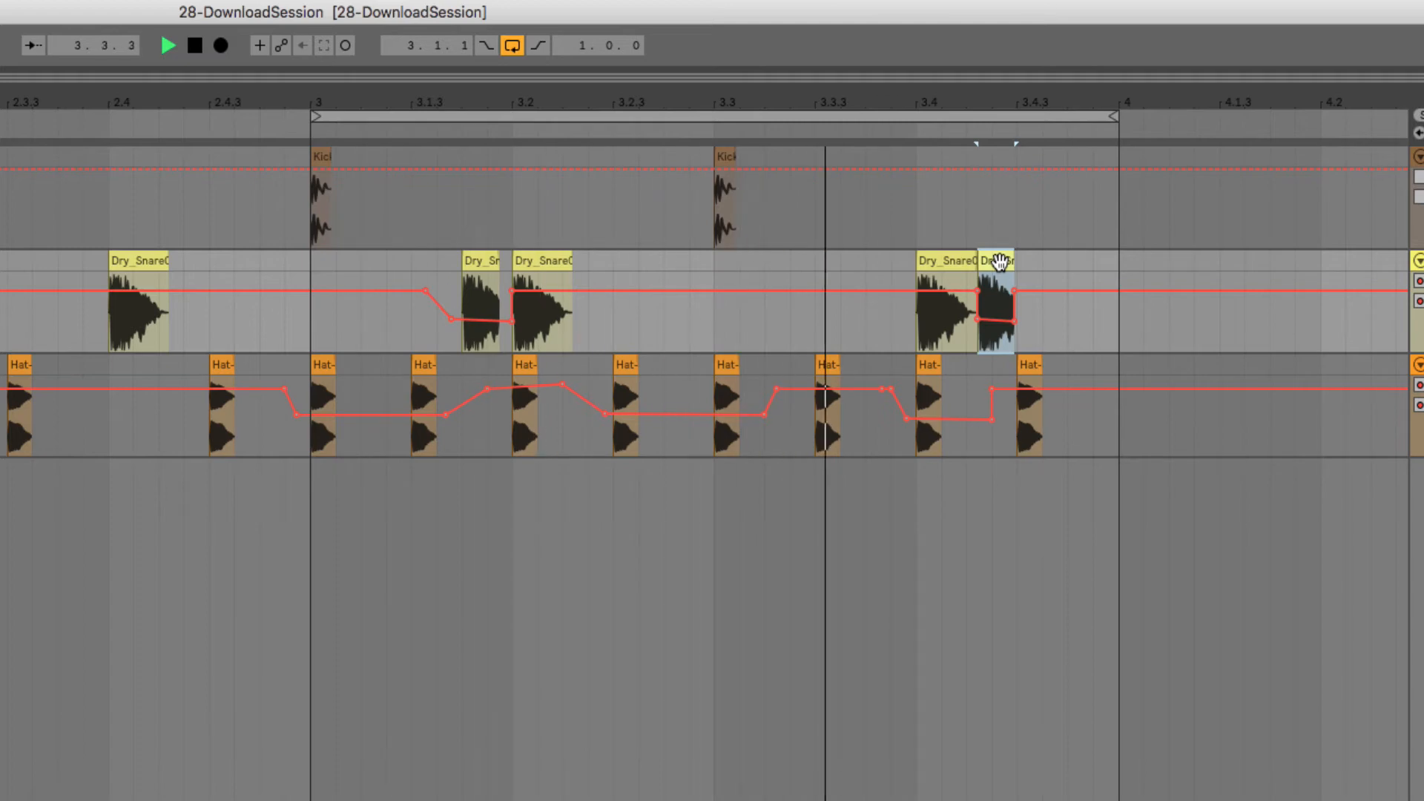
{"action": "key", "text": "Delete"}
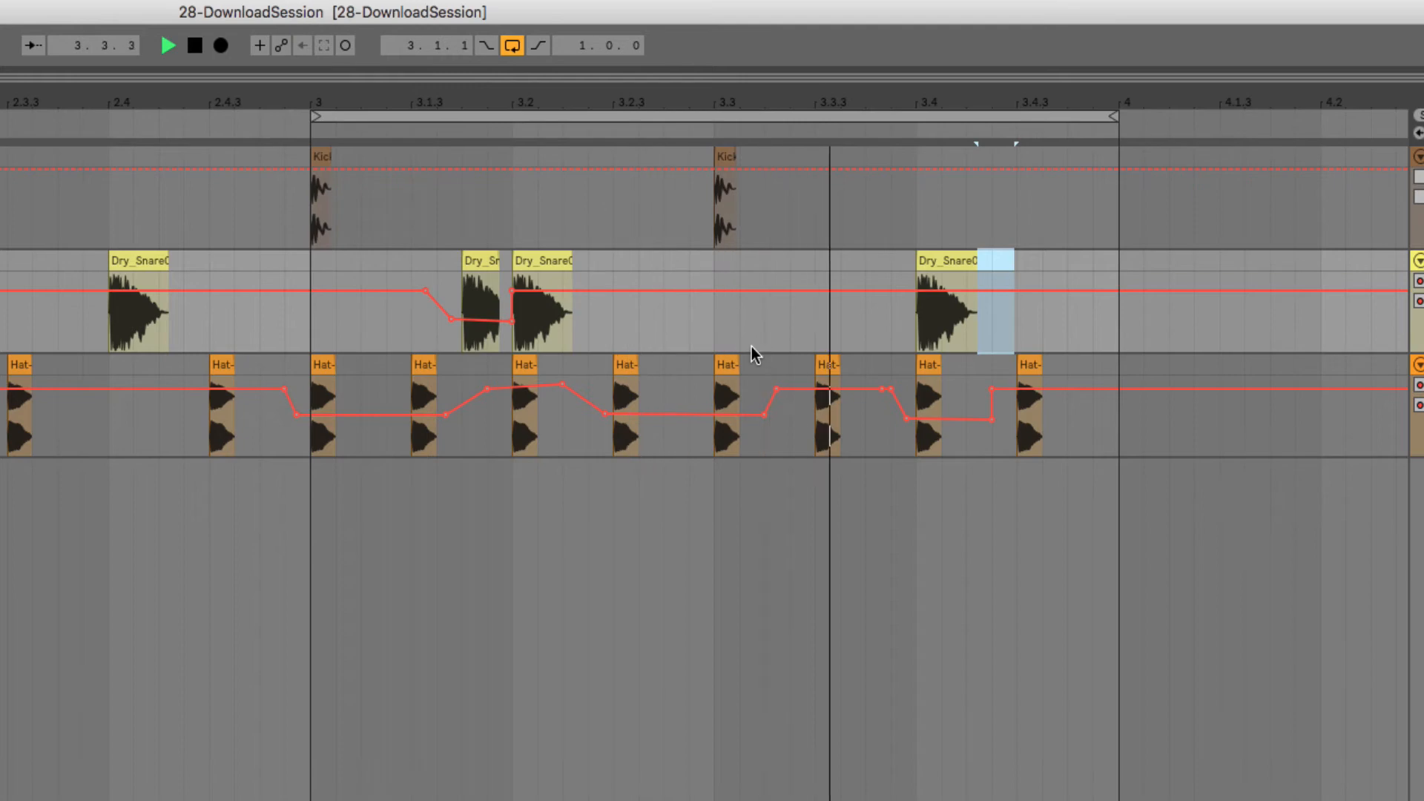
{"action": "key", "text": "space"}
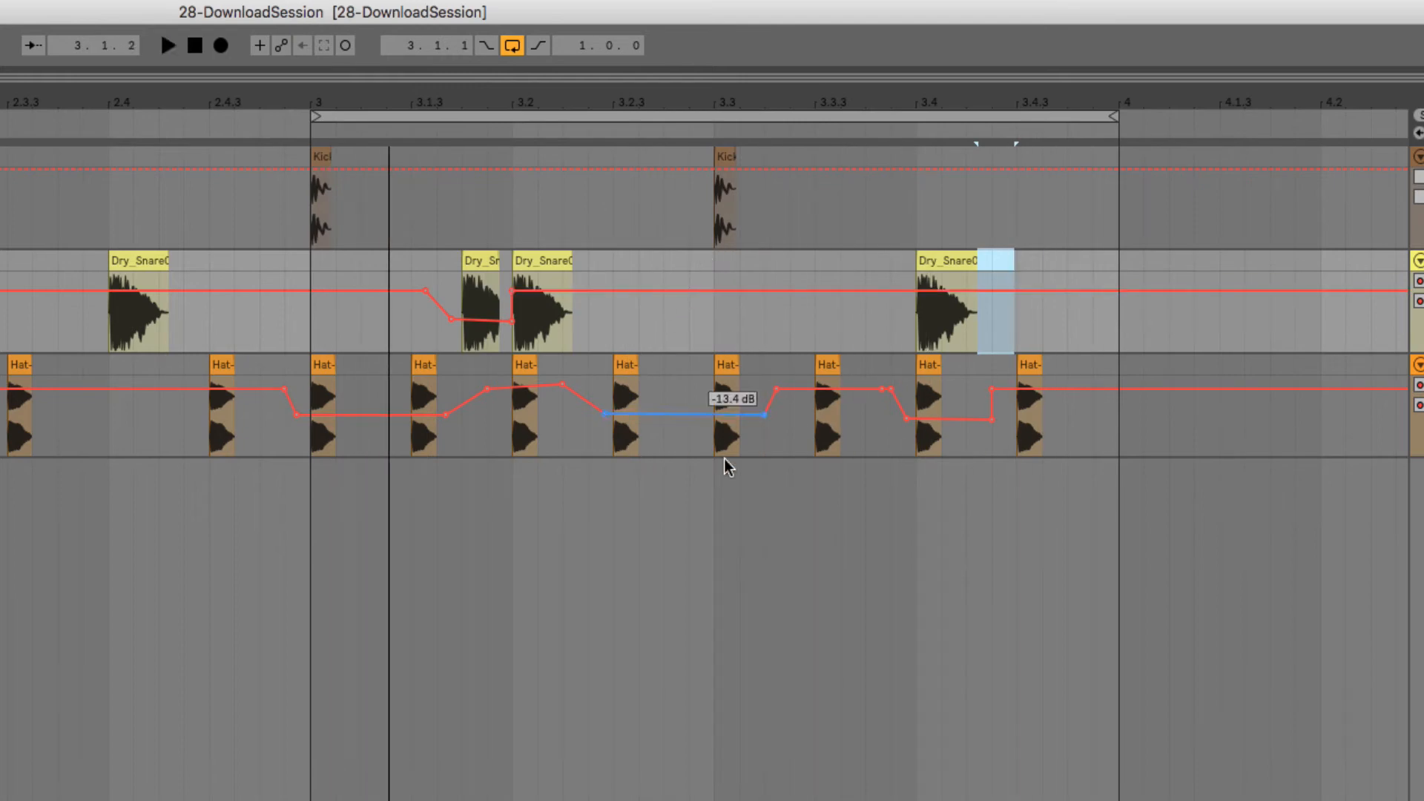
Hide the automation, copy the kick clip at 3.3 to 3.4.3, and play the loop.
{"action": "left_click", "coordinate": [726, 154]}
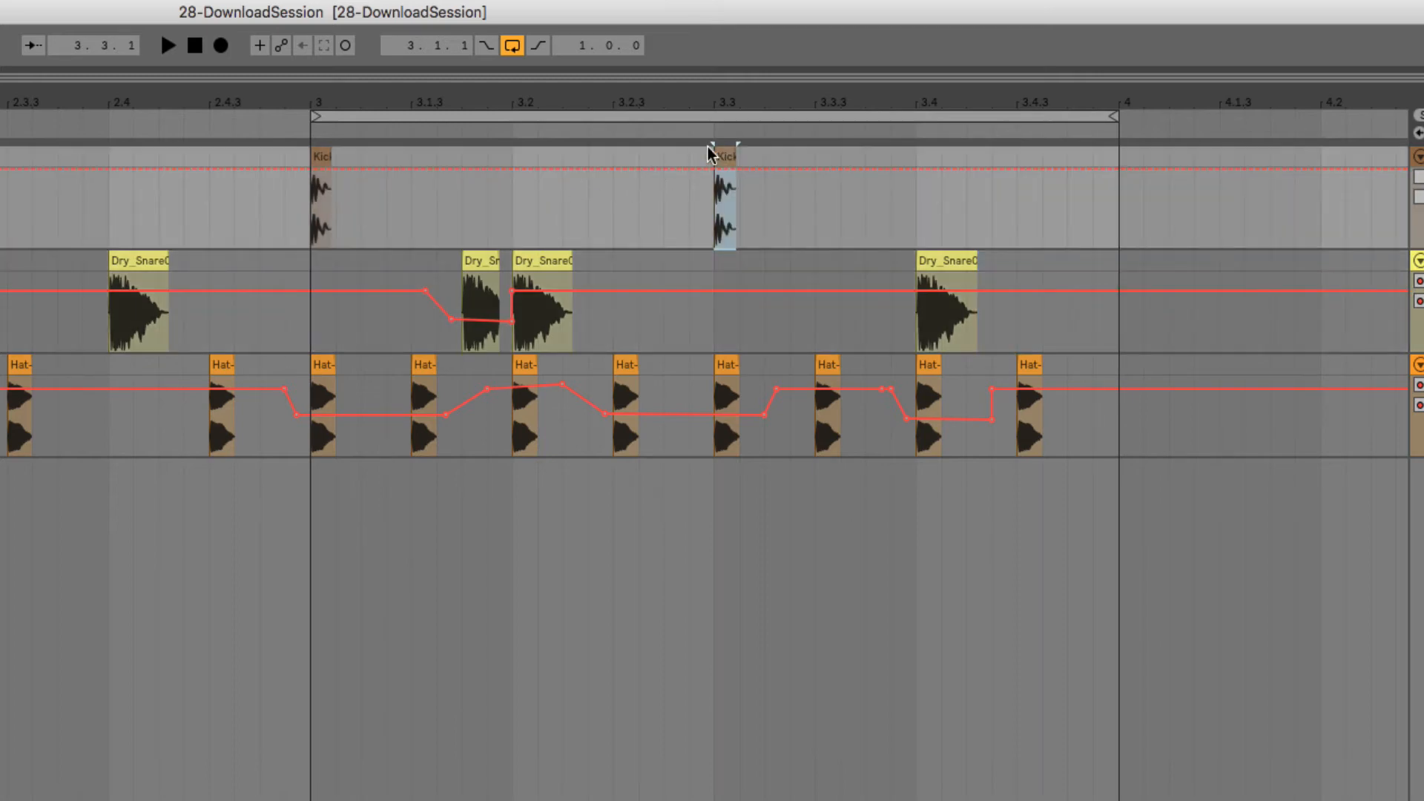
{"action": "key", "text": "a"}
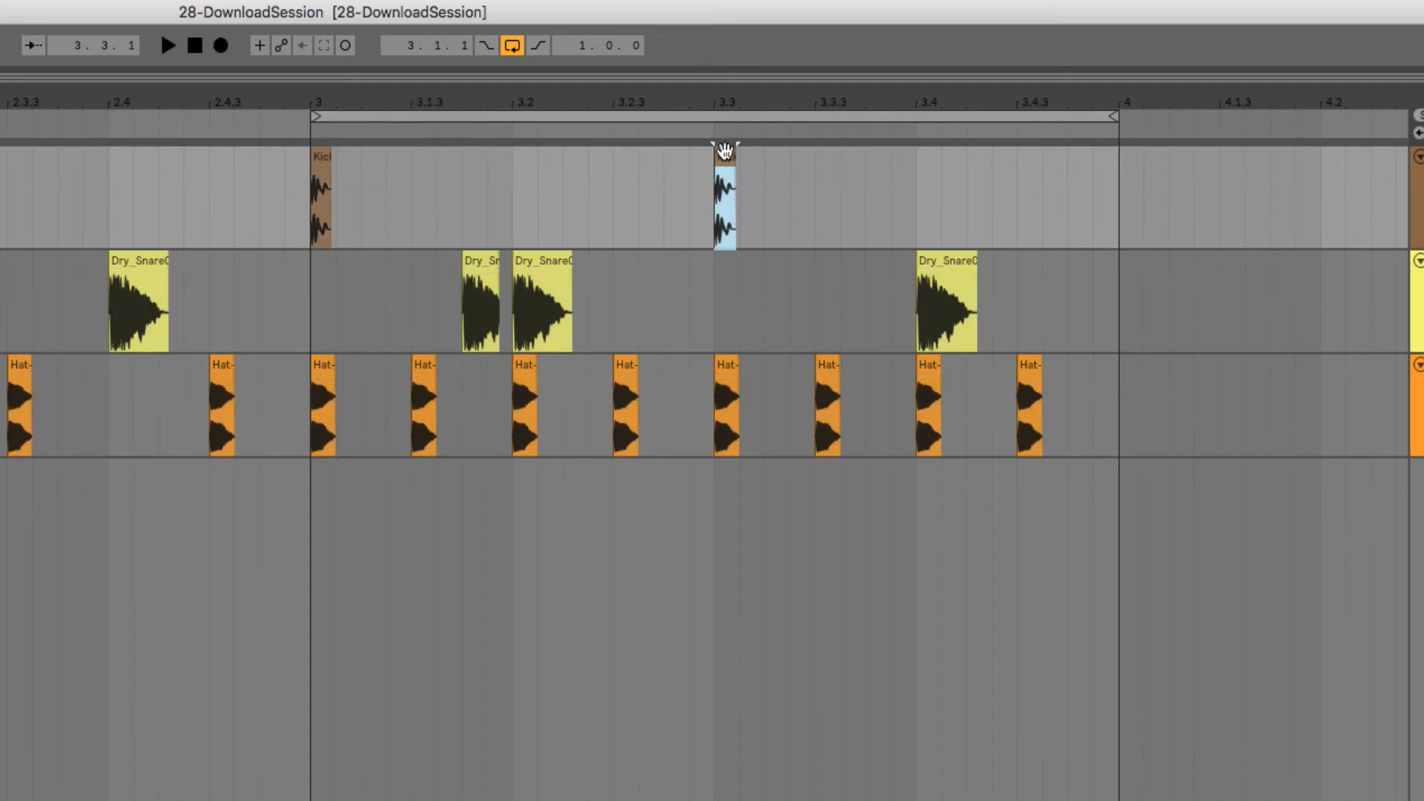
{"action": "left_click_drag", "start_coordinate": [725, 152], "coordinate": [1029, 147]}
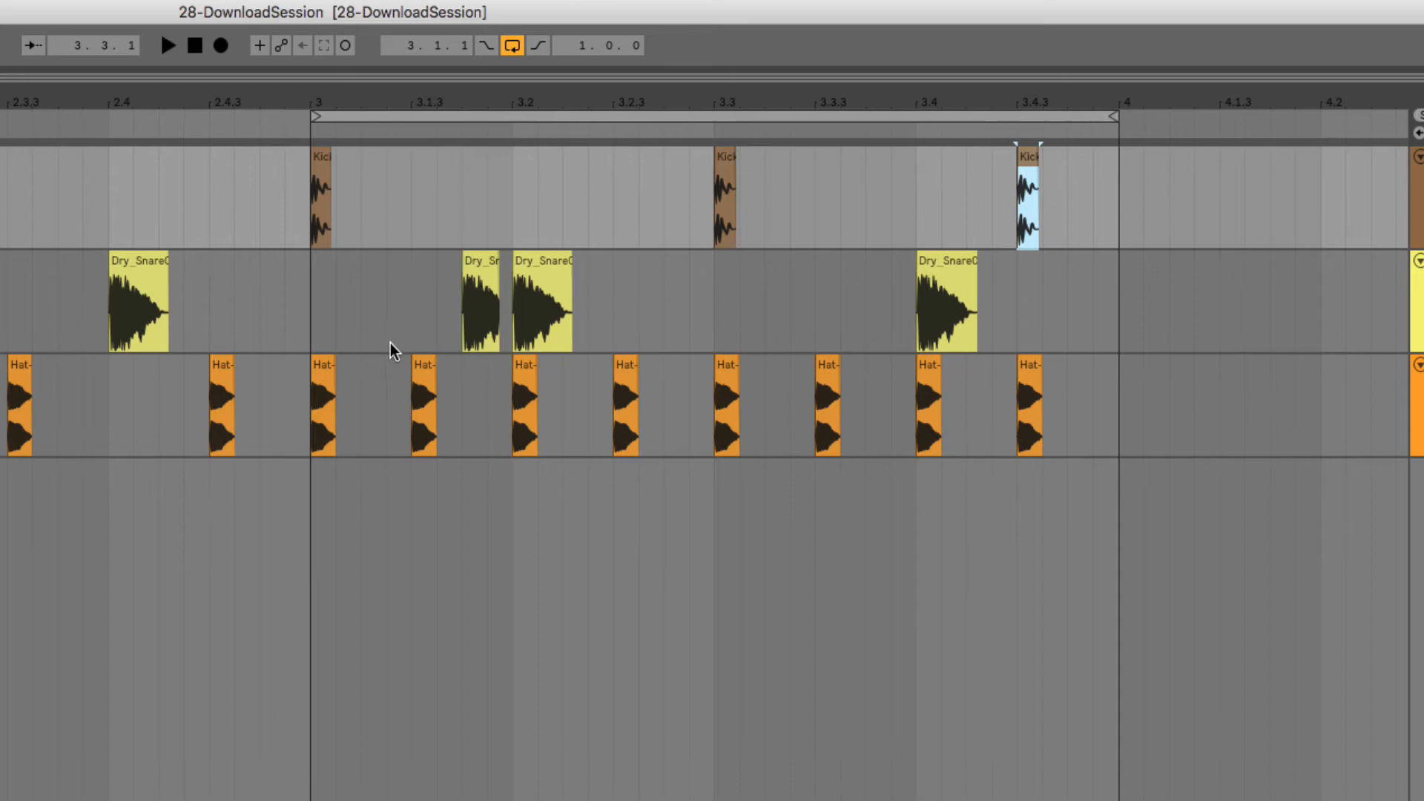
{"action": "key", "text": "space"}
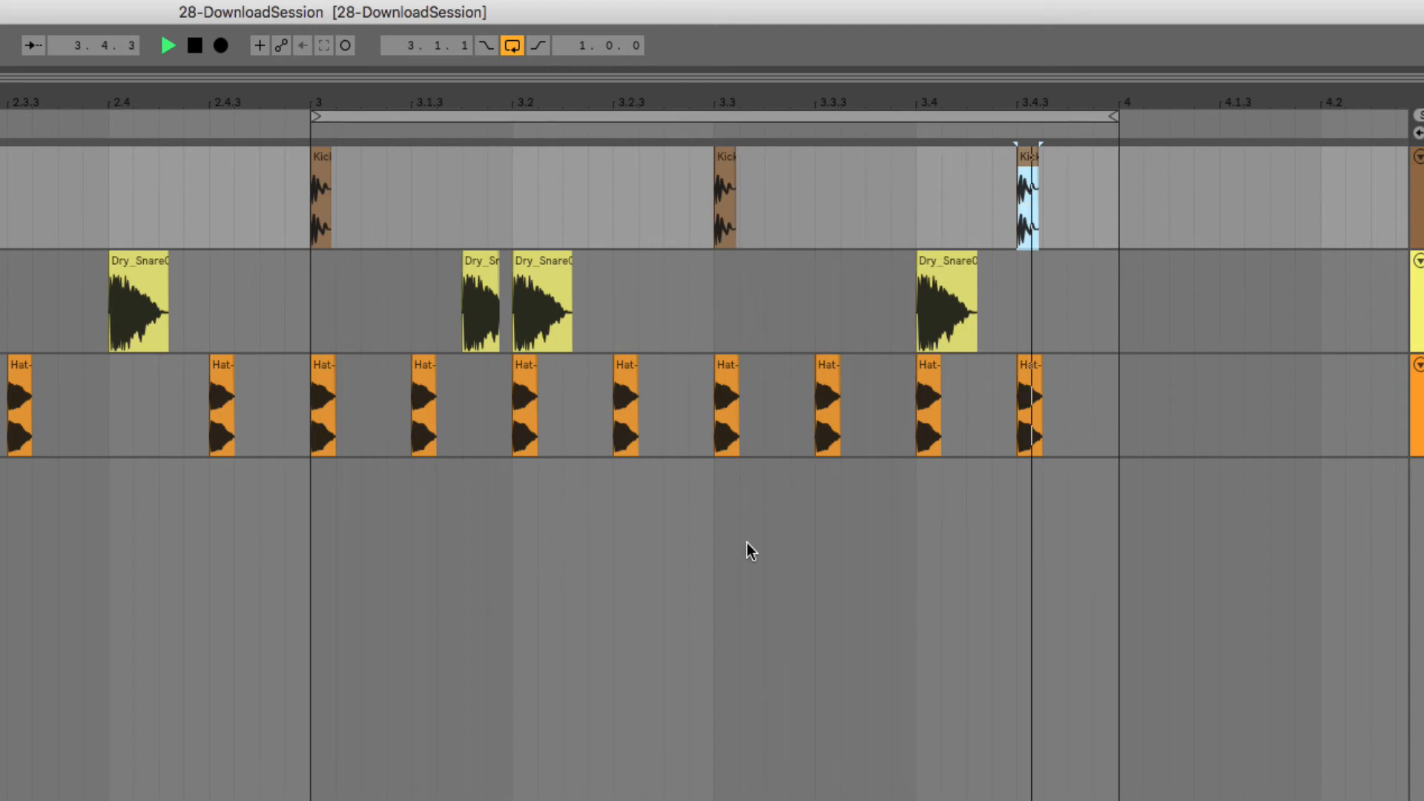
{"action": "key", "text": "space"}
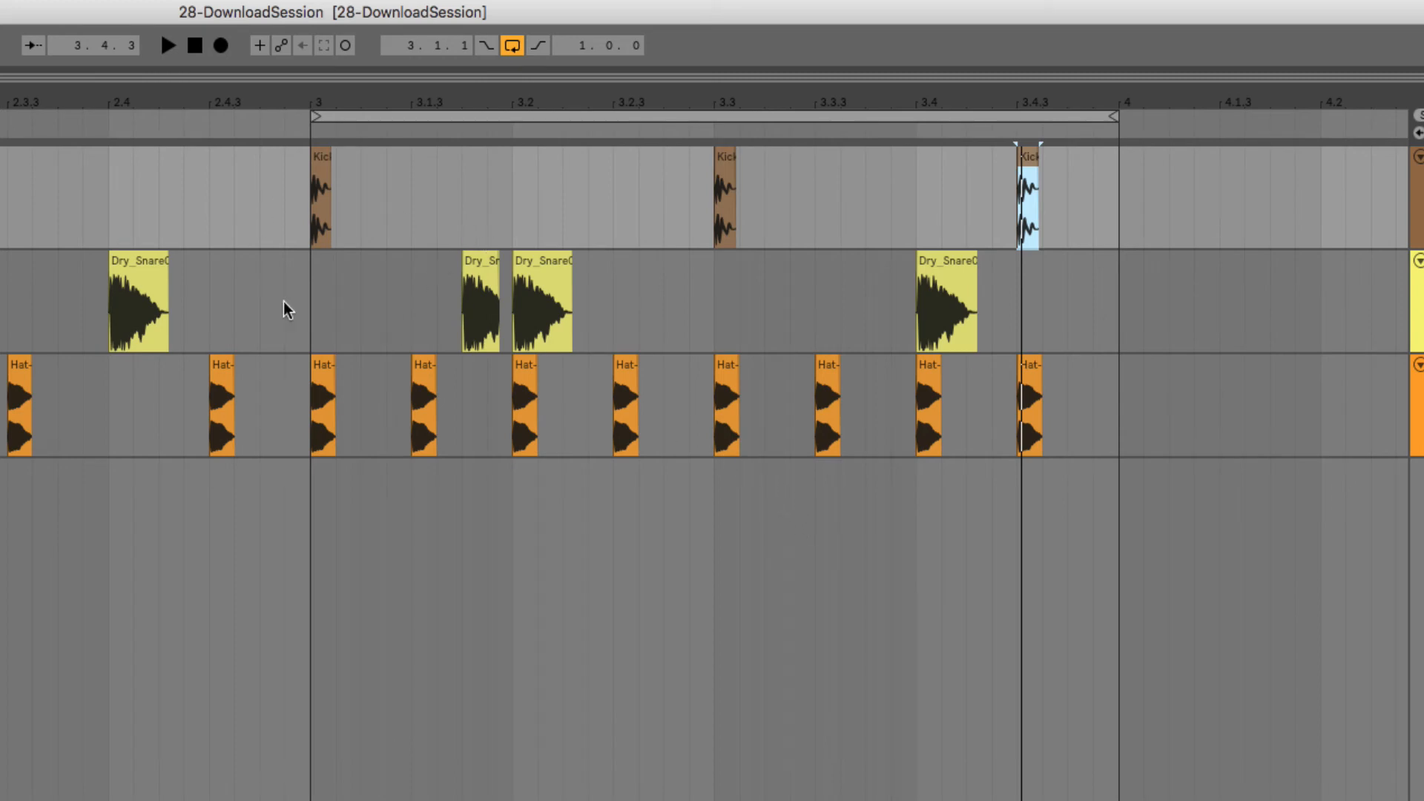
{"action": "left_click", "coordinate": [562, 328]}
{"action": "key", "text": "Right"}
{"action": "left_click", "coordinate": [578, 376]}
{"action": "left_click", "coordinate": [478, 320]}
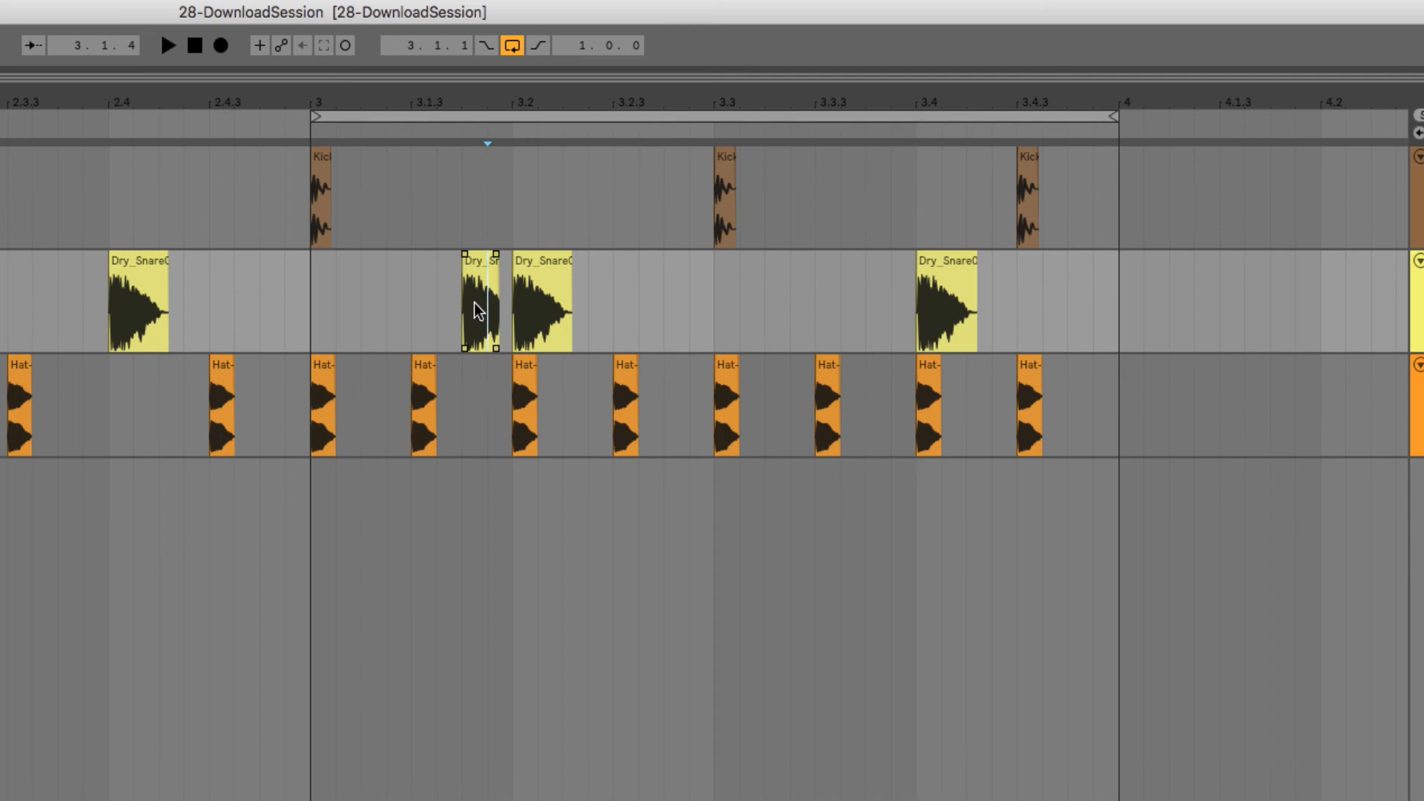
{"action": "left_click", "coordinate": [1026, 159]}
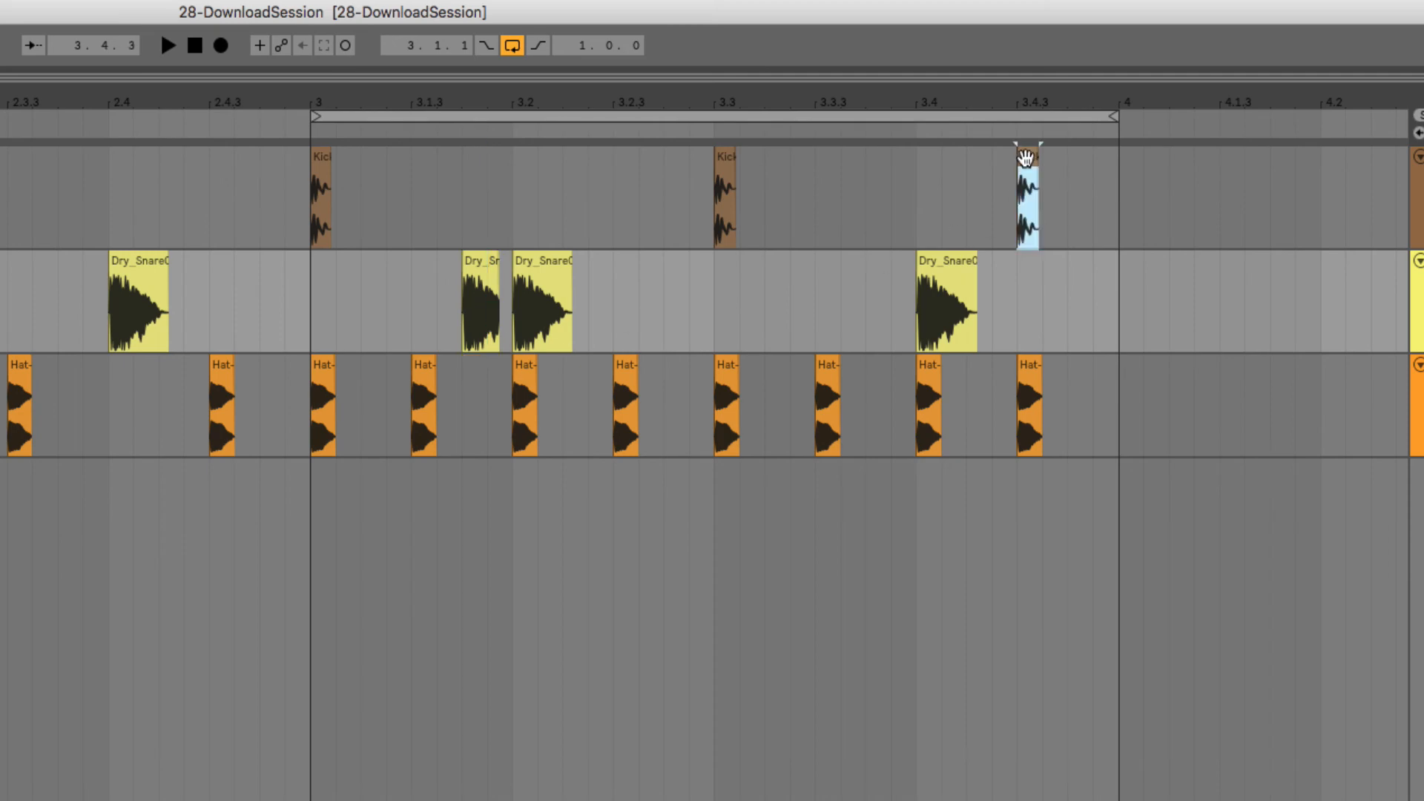